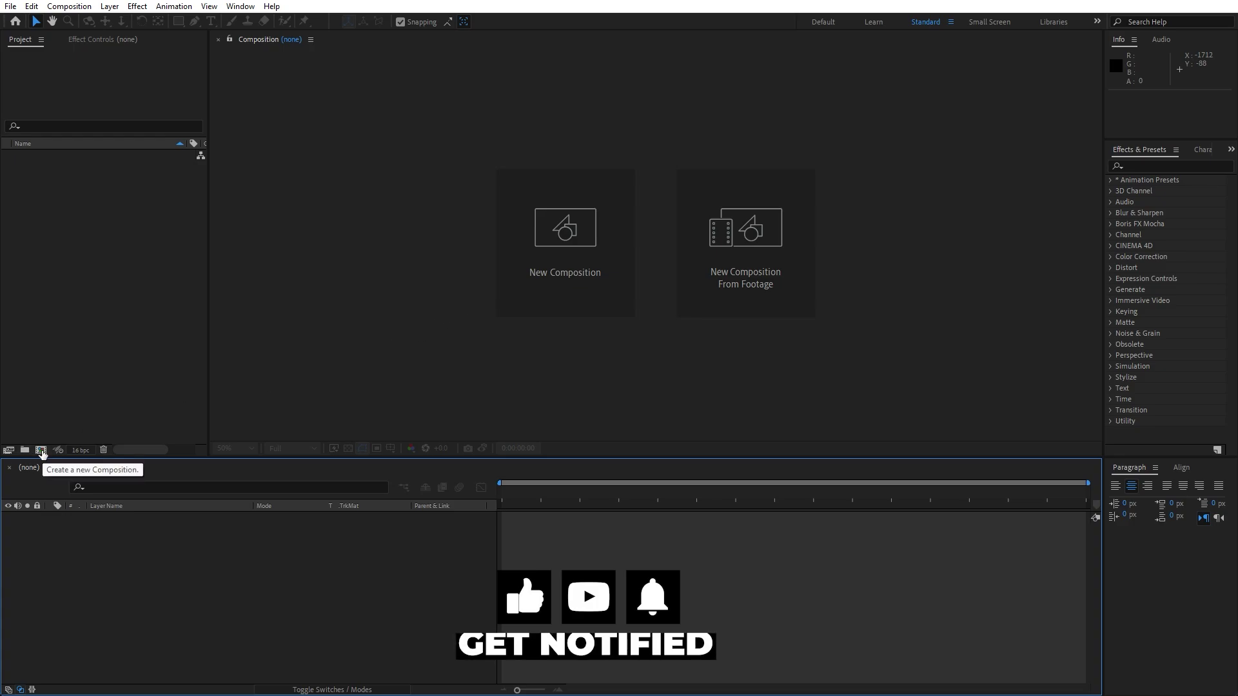
# Create a 1920×1080, 30 fps, 10-second composition named Final.
pyautogui.click(41, 450)
pyautogui.write('Final')
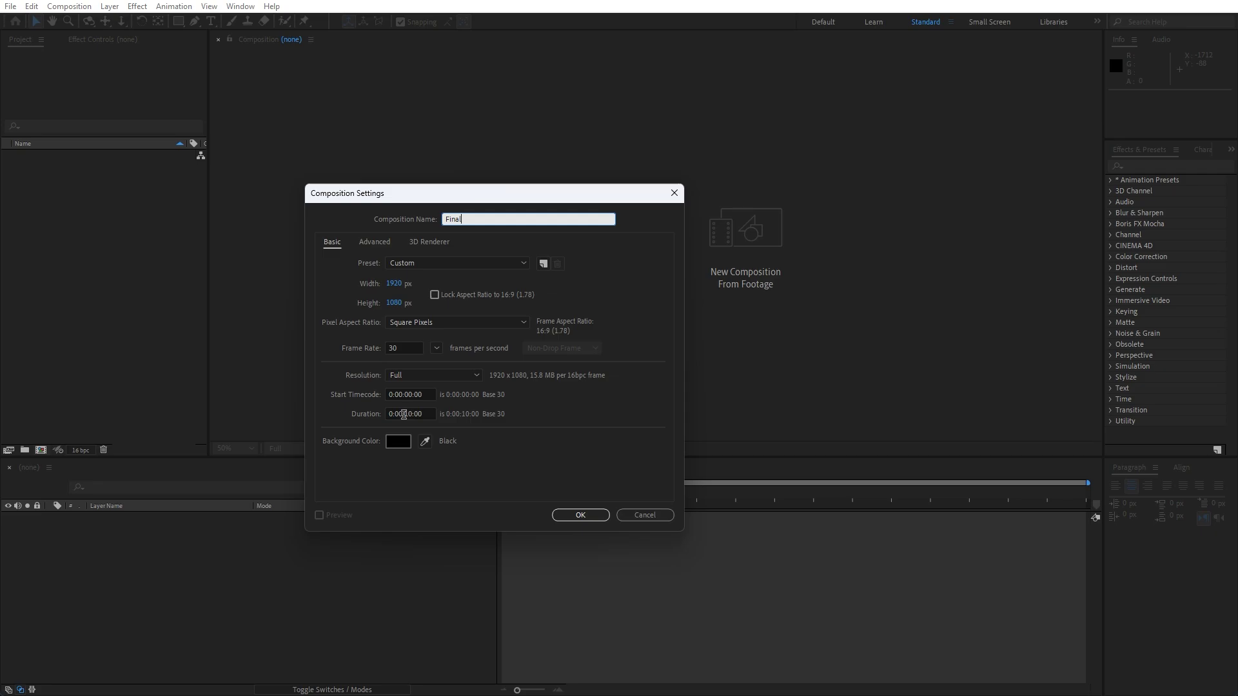
pyautogui.click(570, 514)
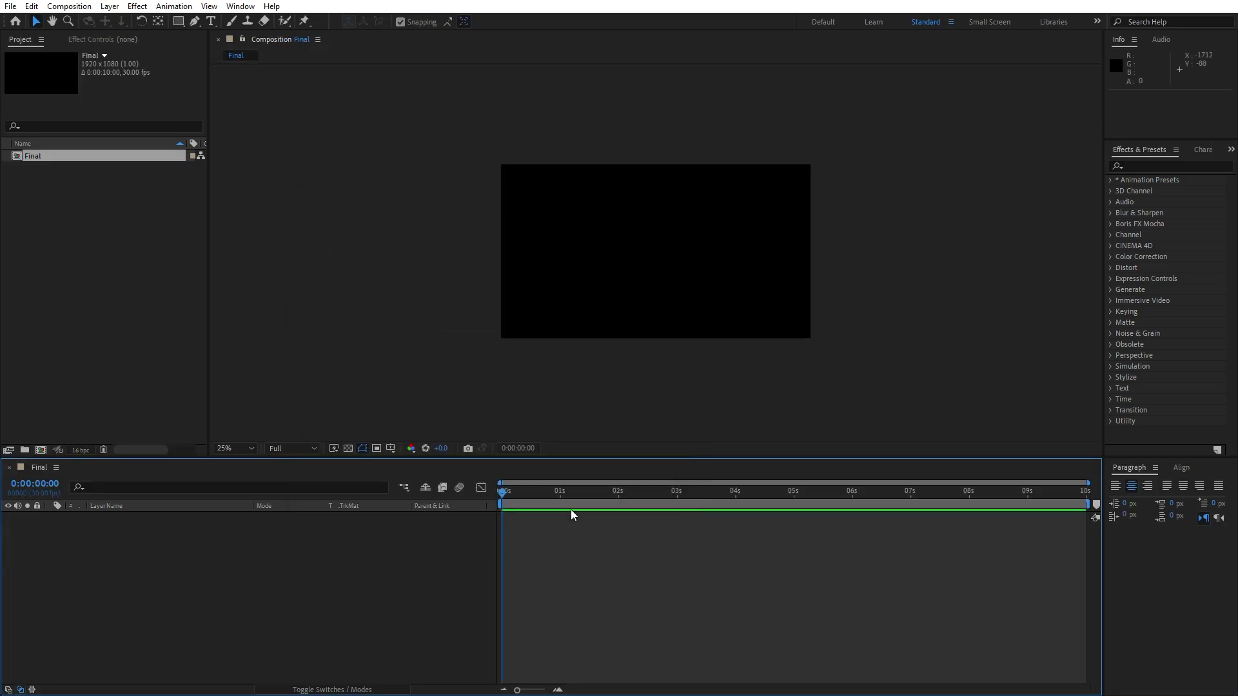
# Add a comp-size black solid layer named Background to the Final composition.
pyautogui.rightClick(239, 578)
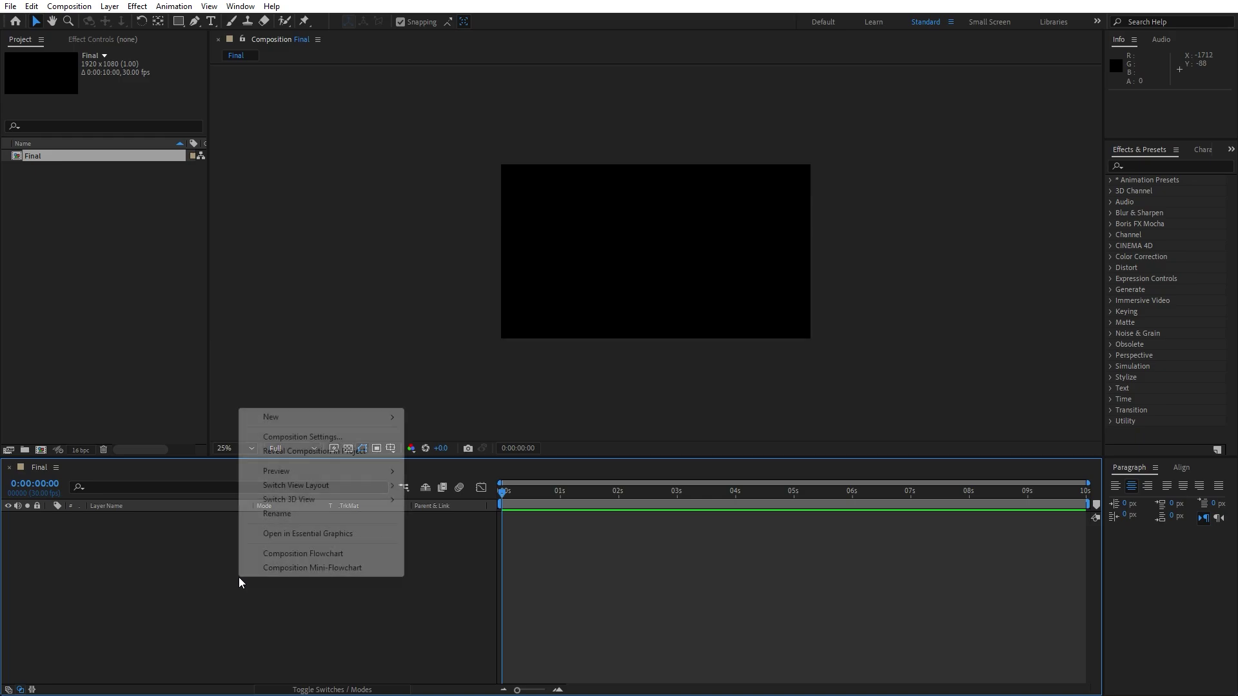
pyautogui.moveTo(327, 419)
pyautogui.click(432, 453)
pyautogui.write('Background')
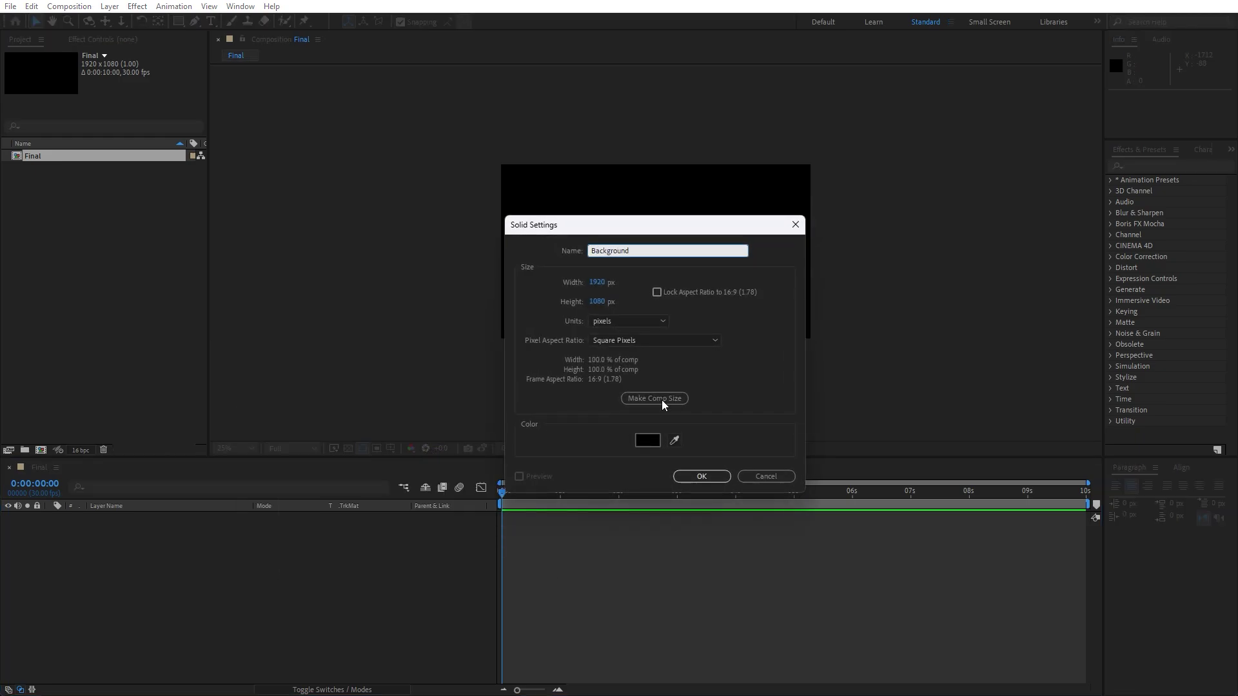
pyautogui.click(701, 476)
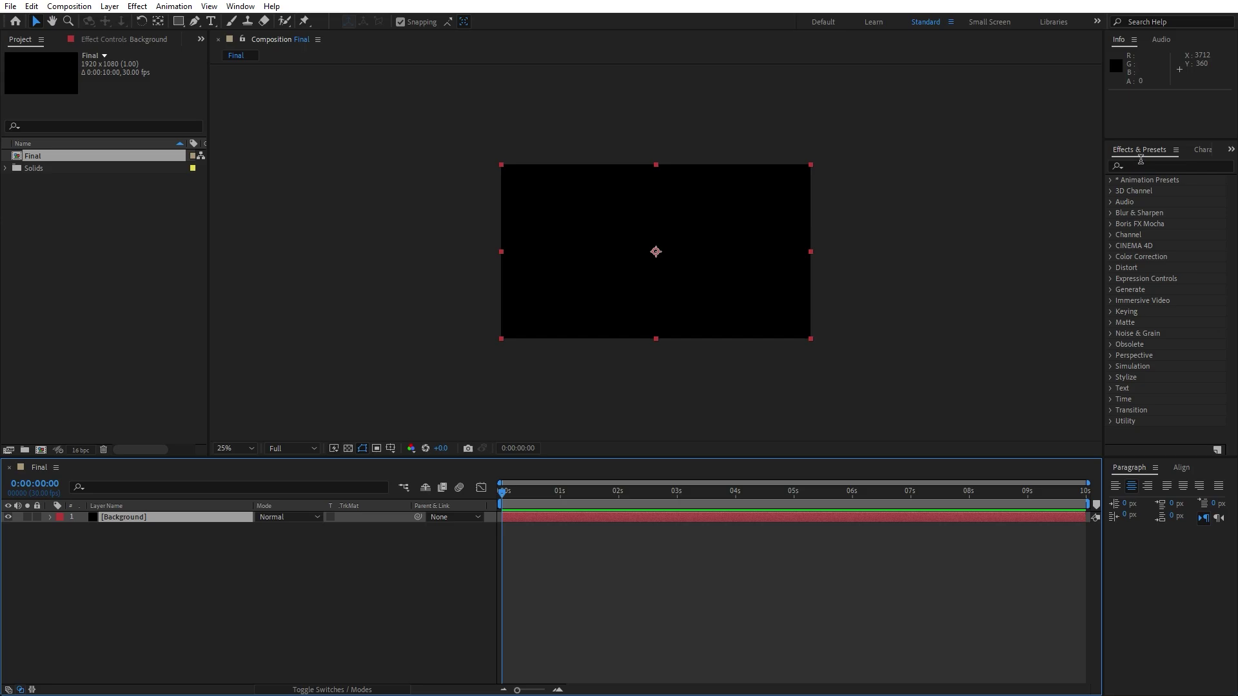
pyautogui.click(240, 7)
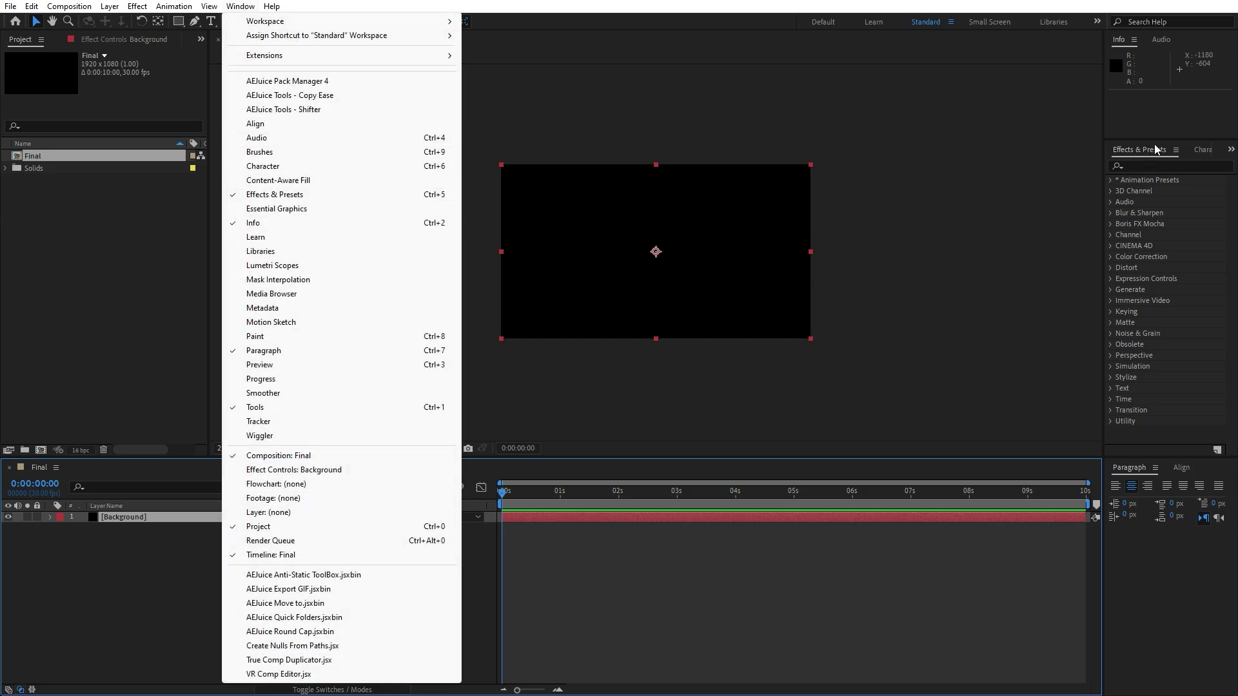
# Apply Gradient Ramp to Background, running from the top-left to the bottom-right corner.
pyautogui.click(1165, 166)
pyautogui.write('ramp')
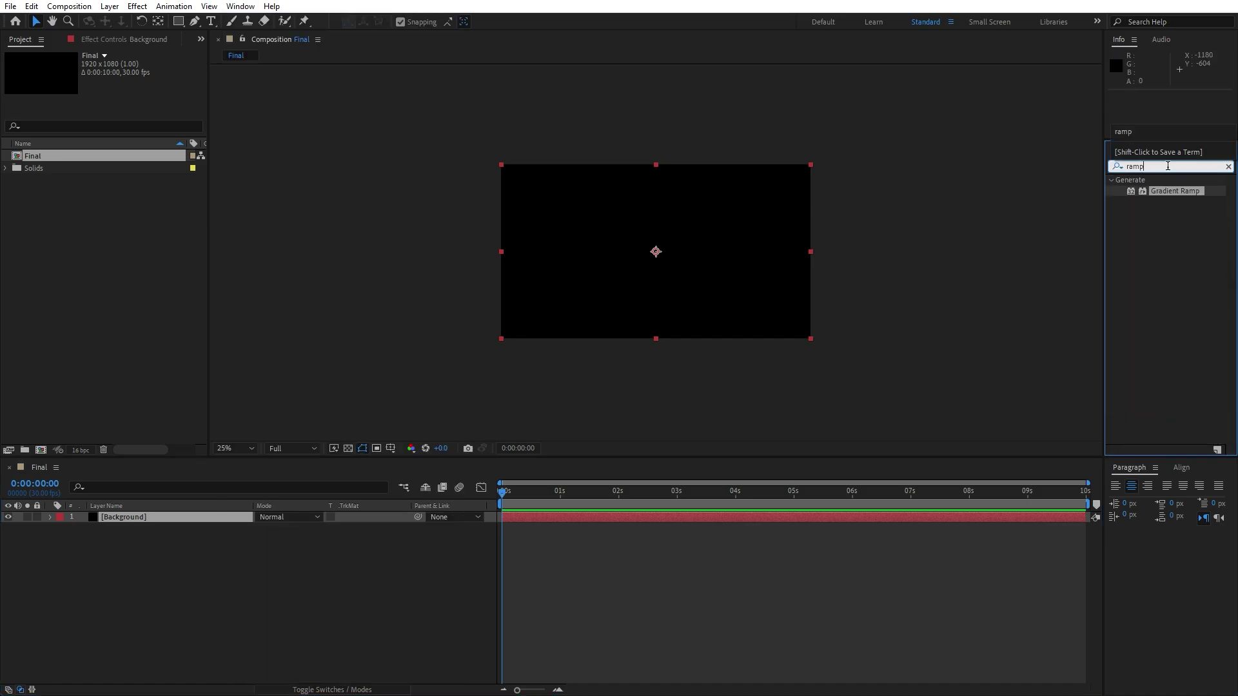
pyautogui.moveTo(1175, 191); pyautogui.dragTo(158, 519)
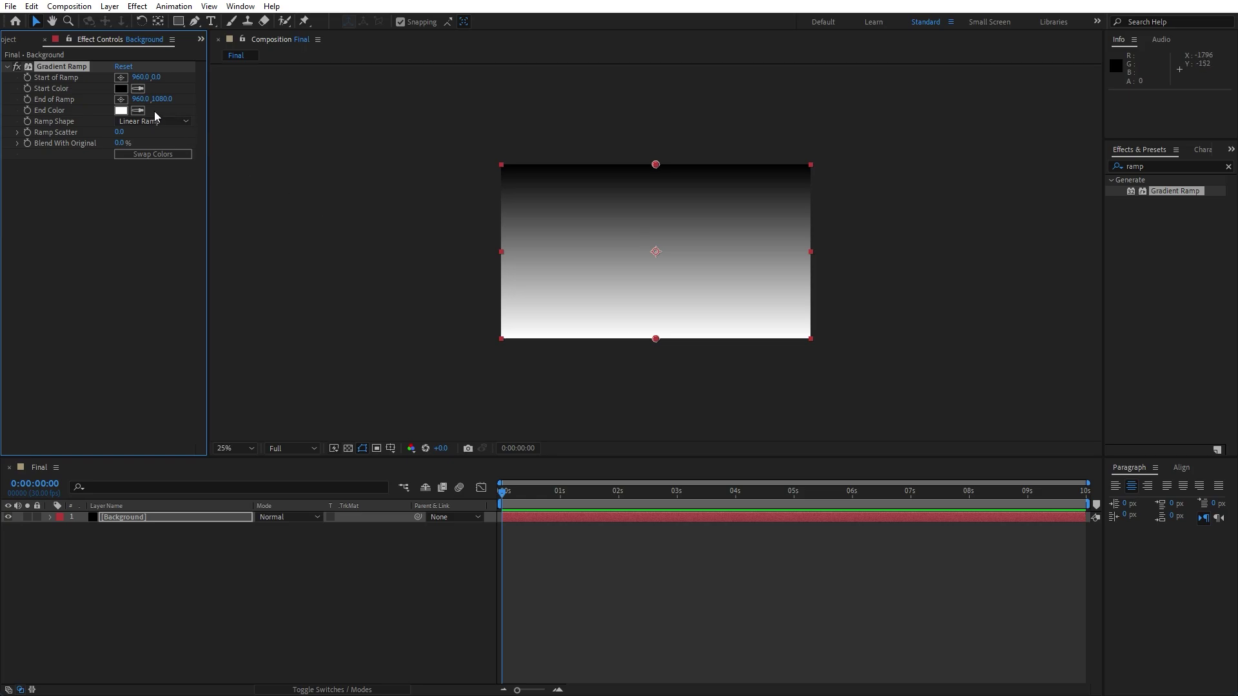
pyautogui.click(117, 78)
pyautogui.click(496, 162)
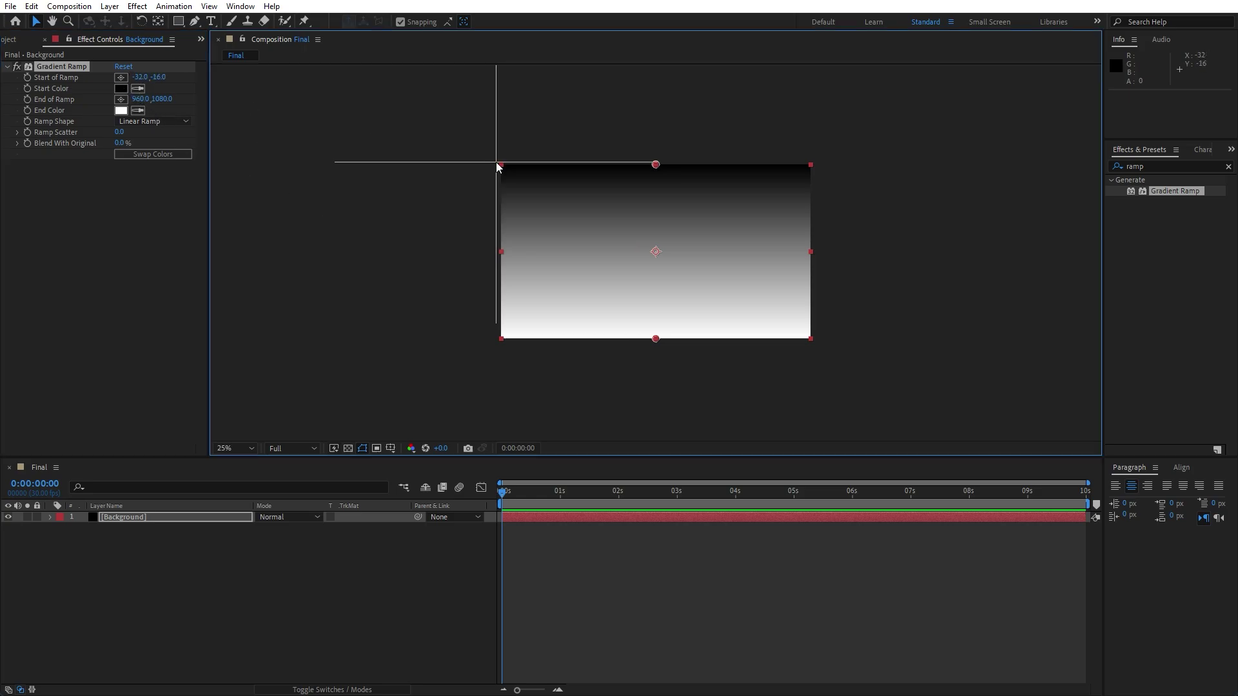
pyautogui.click(120, 99)
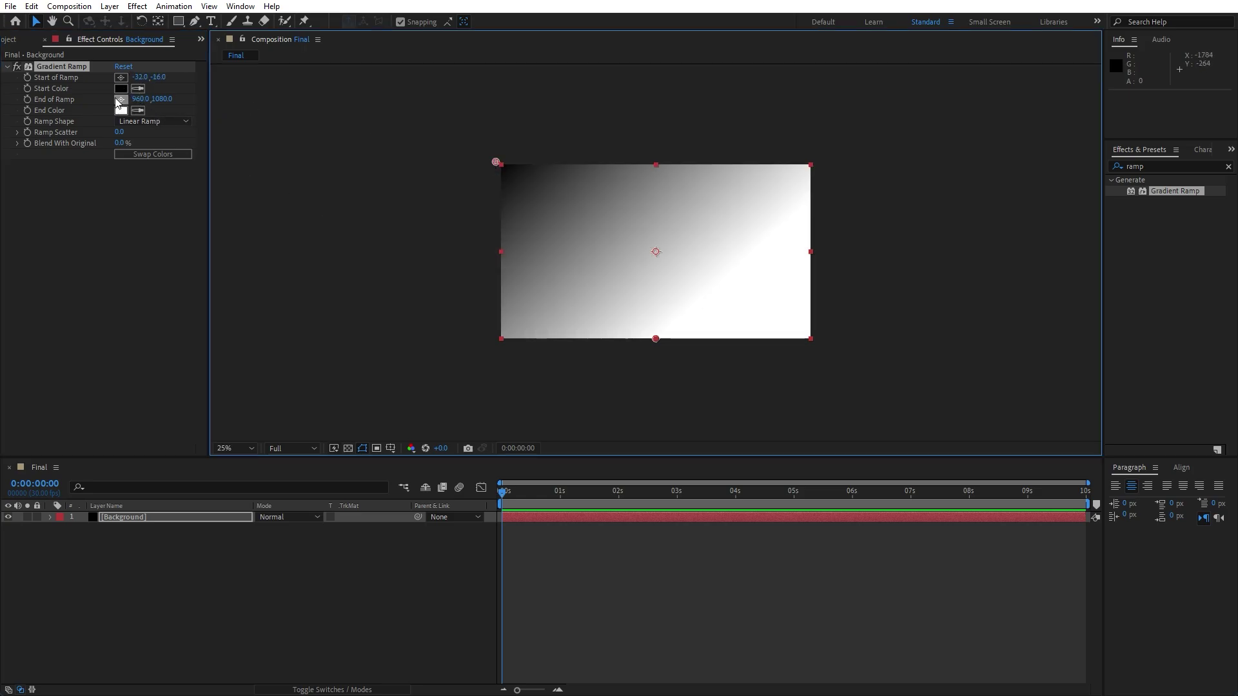
pyautogui.click(816, 338)
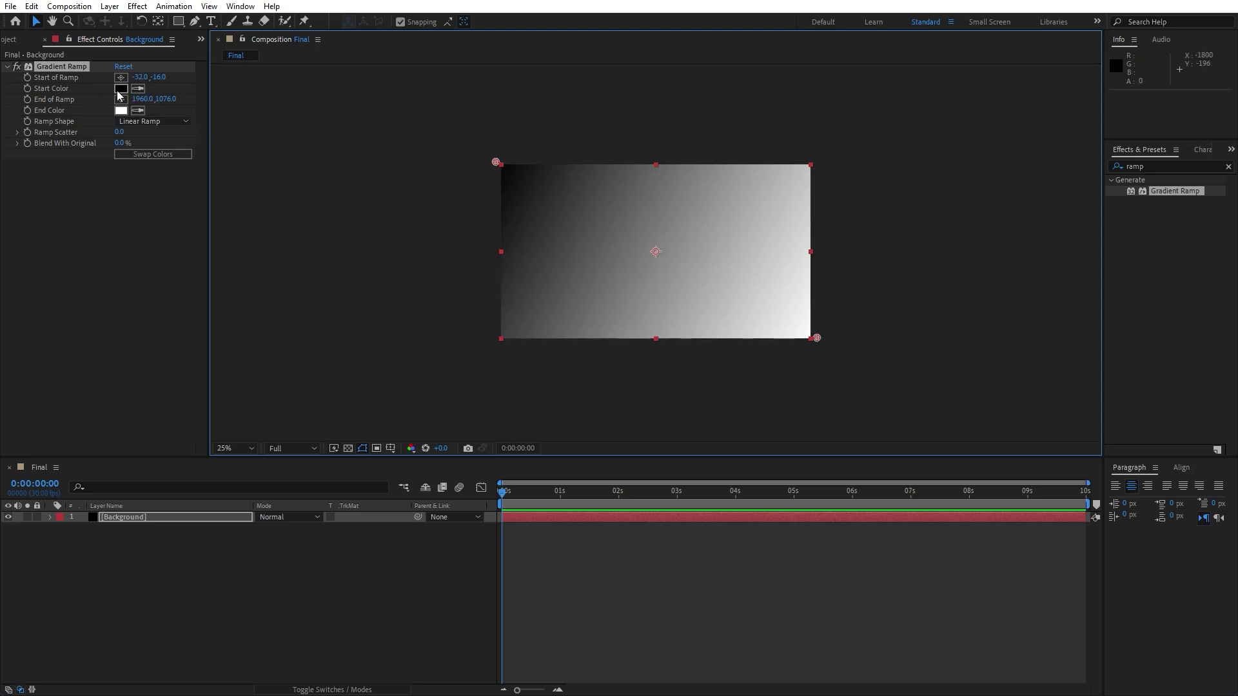
# Set the Gradient Ramp end colour to dark blue 001A66.
pyautogui.click(125, 113)
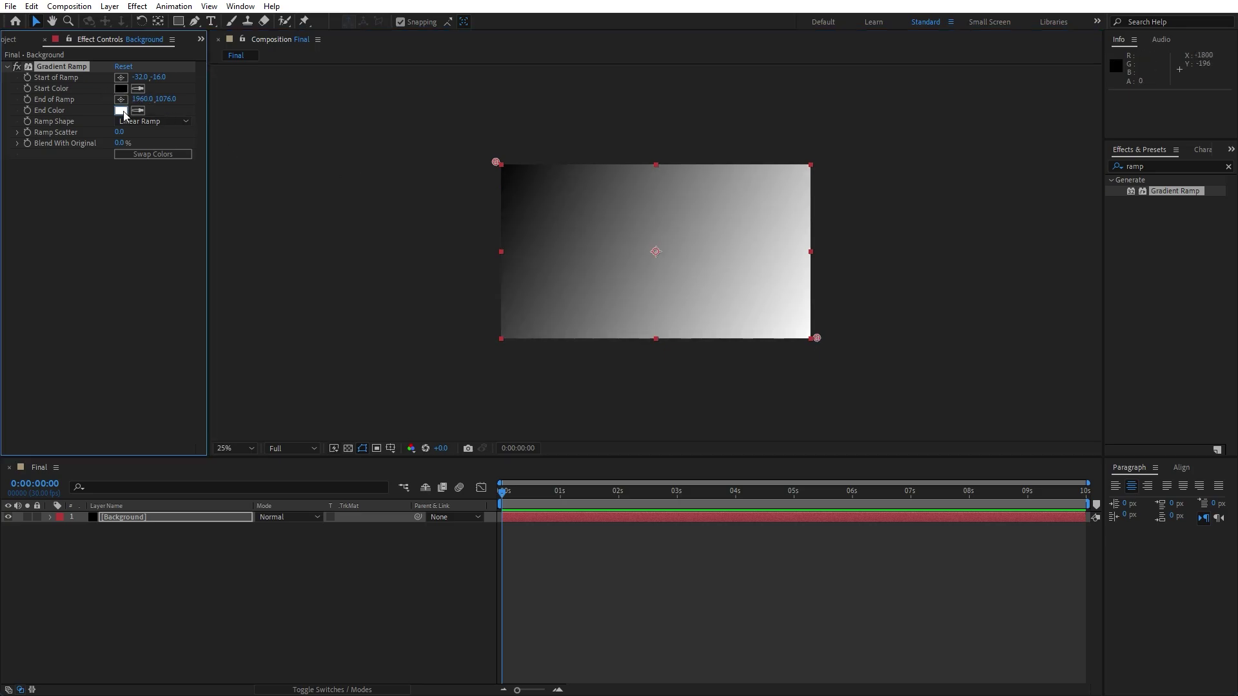
pyautogui.write('0')
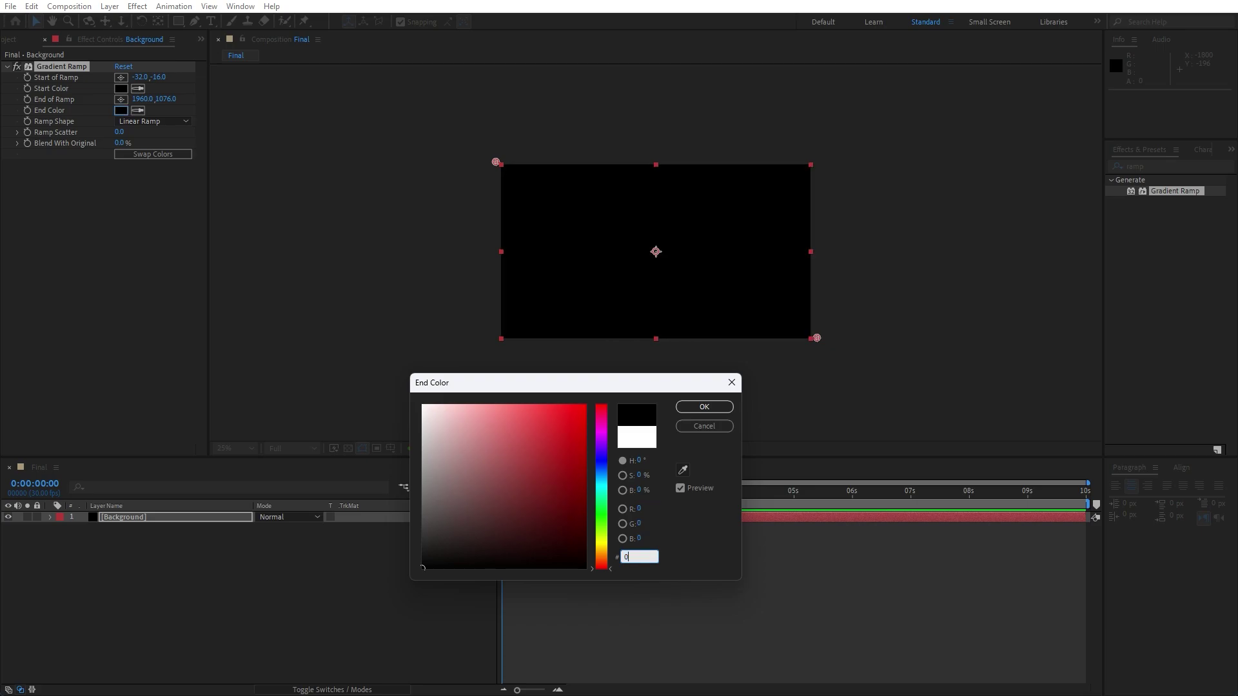
pyautogui.write('01A66')
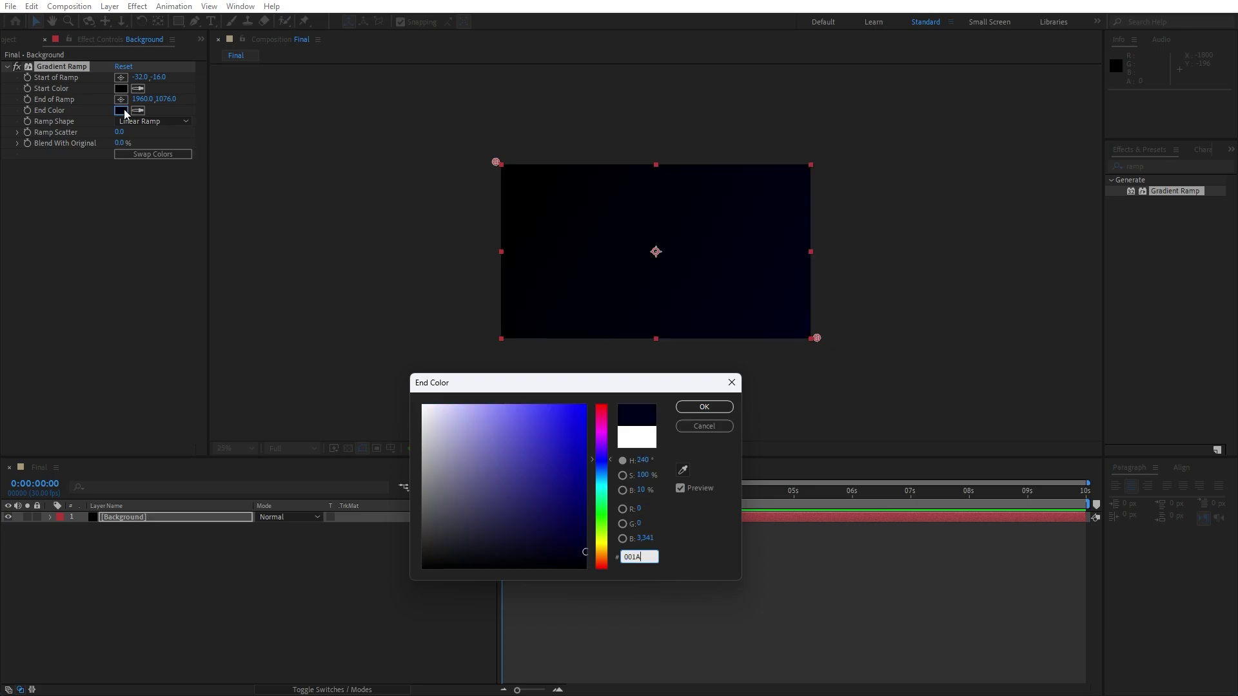
pyautogui.click(704, 406)
pyautogui.click(46, 40)
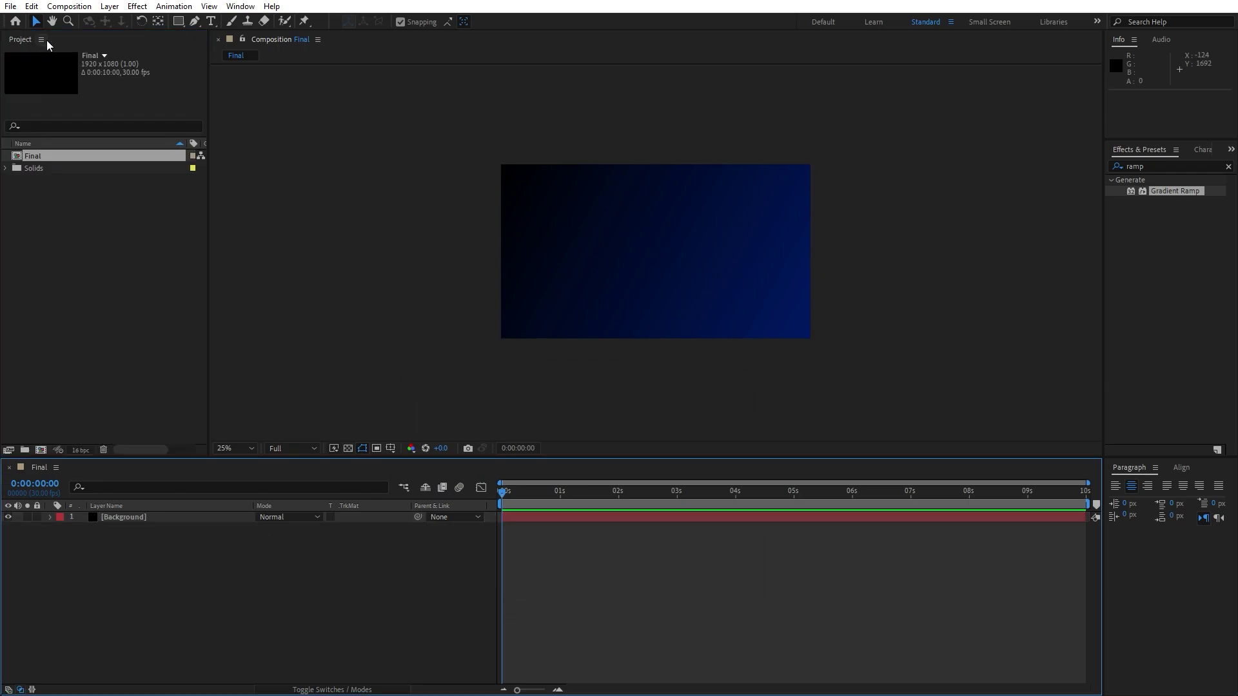
# Duplicate the Background layer and rename the copy 'Background + Elements'.
pyautogui.click(141, 520)
pyautogui.click(35, 8)
pyautogui.click(85, 174)
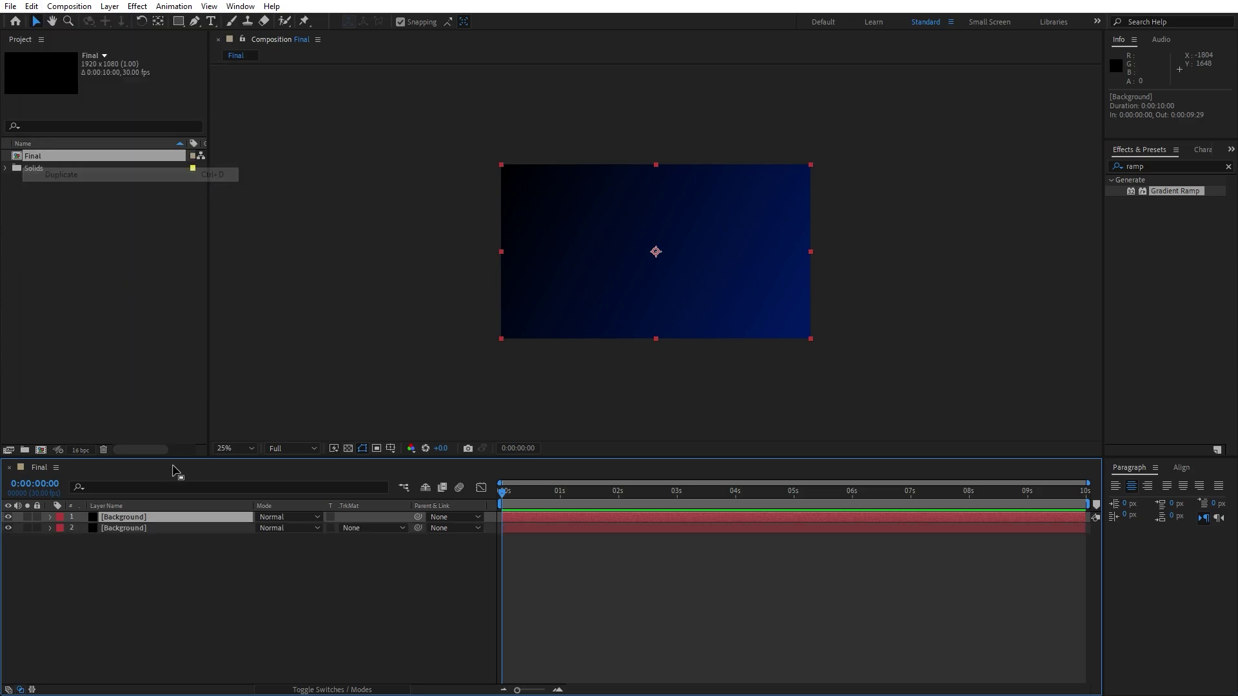
pyautogui.press('Return')
pyautogui.write('Background + Elements')
pyautogui.click(149, 595)
pyautogui.click(133, 520)
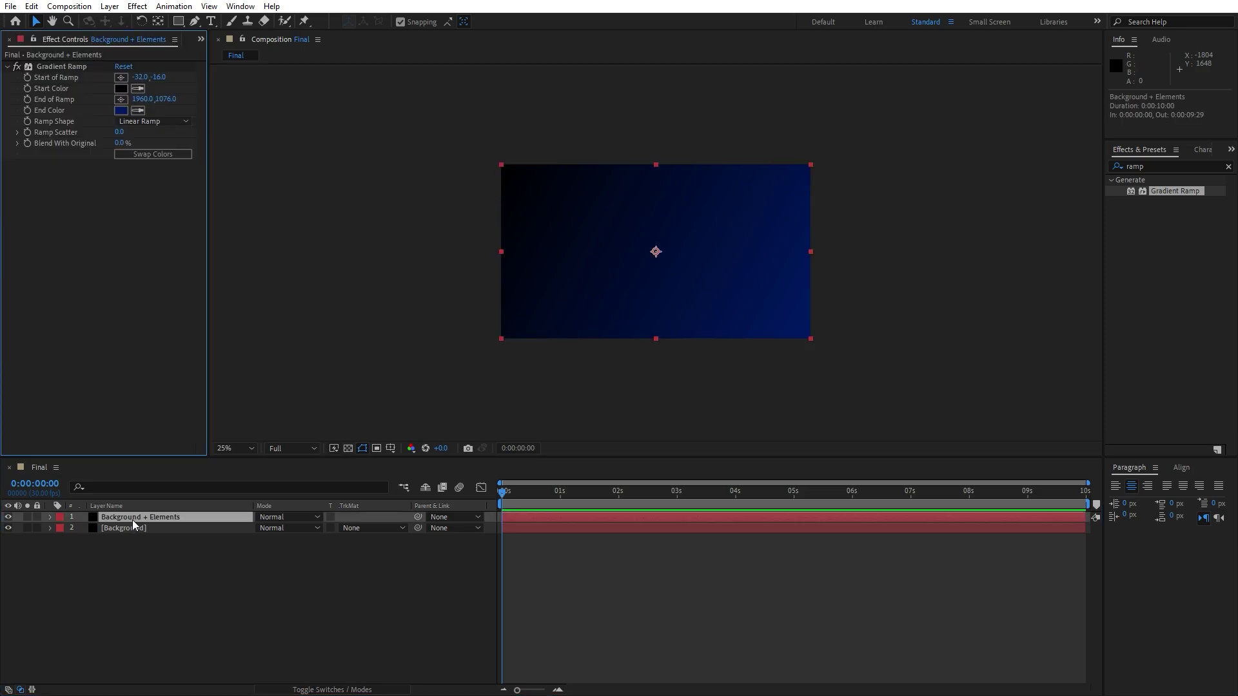
# Set the copy's ramp start colour to white FFFFFF and end colour to 00A8FF.
pyautogui.click(120, 88)
pyautogui.moveTo(521, 454); pyautogui.dragTo(376, 367)
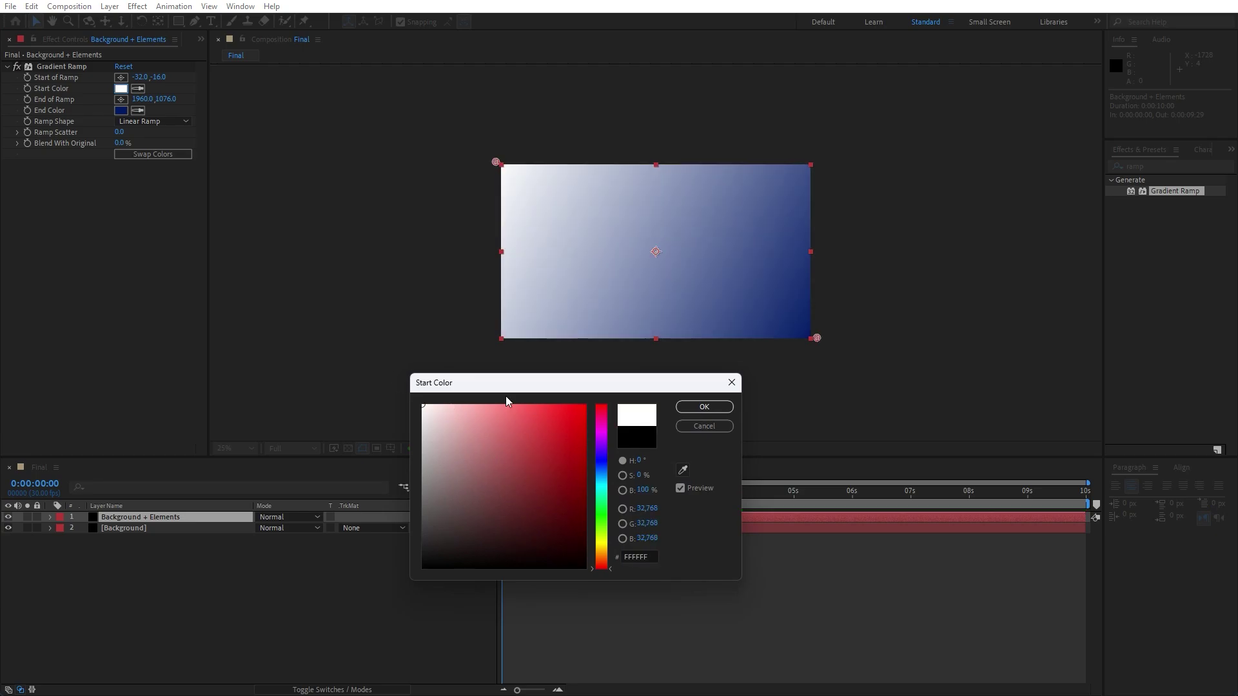
pyautogui.click(702, 407)
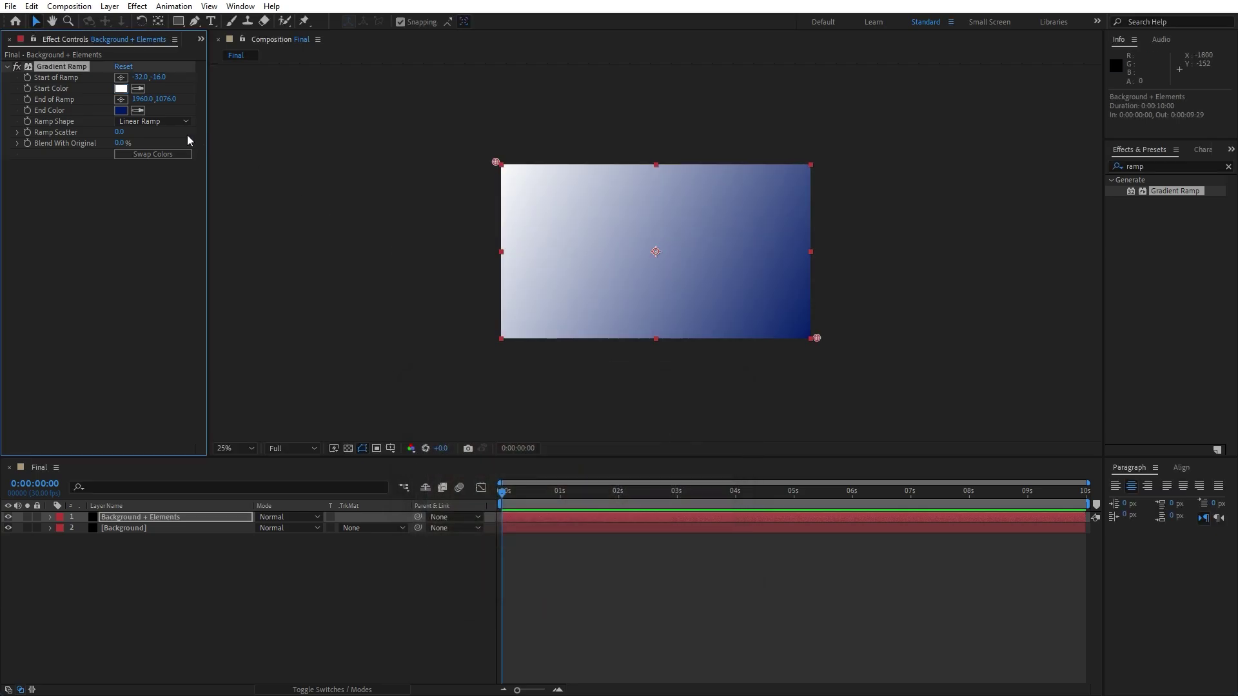
pyautogui.click(121, 111)
pyautogui.write('0')
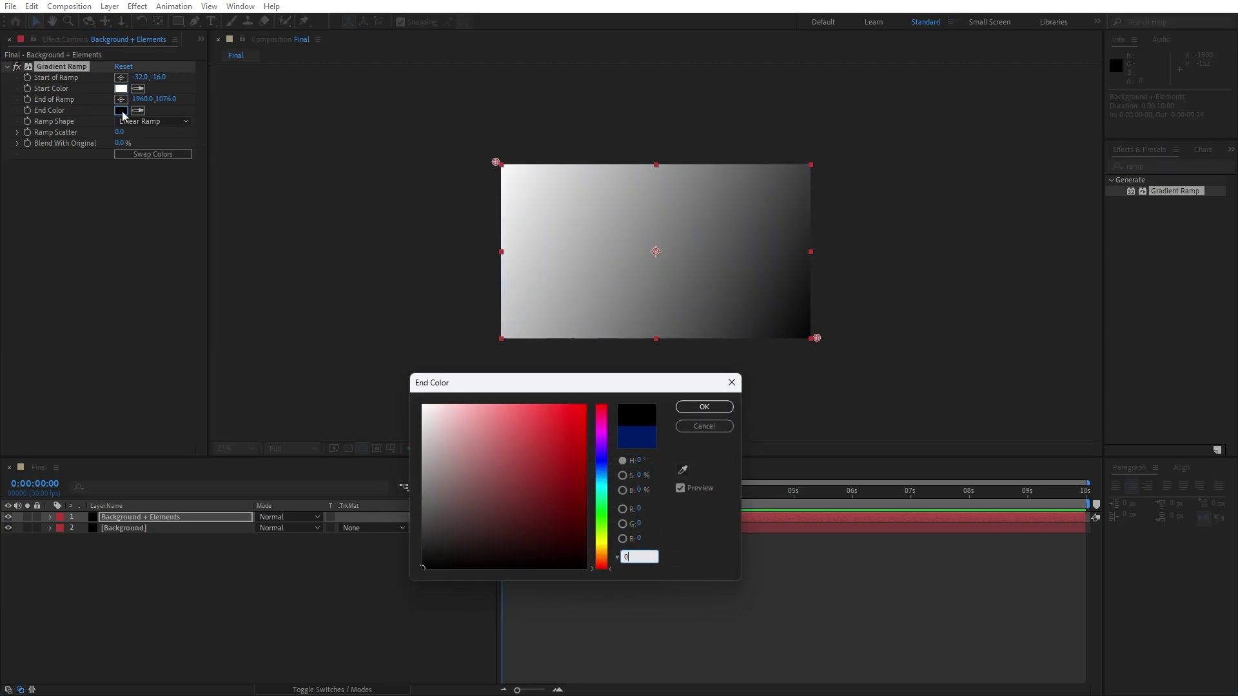
pyautogui.write('0A8FF')
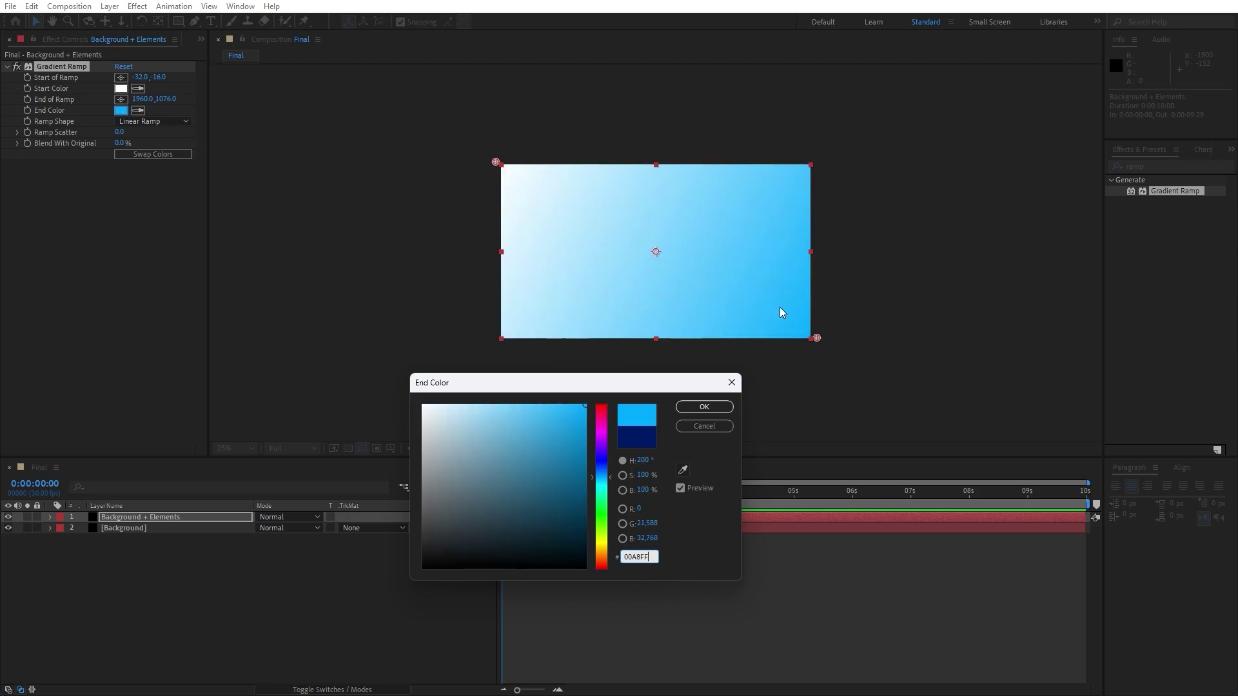
pyautogui.click(705, 407)
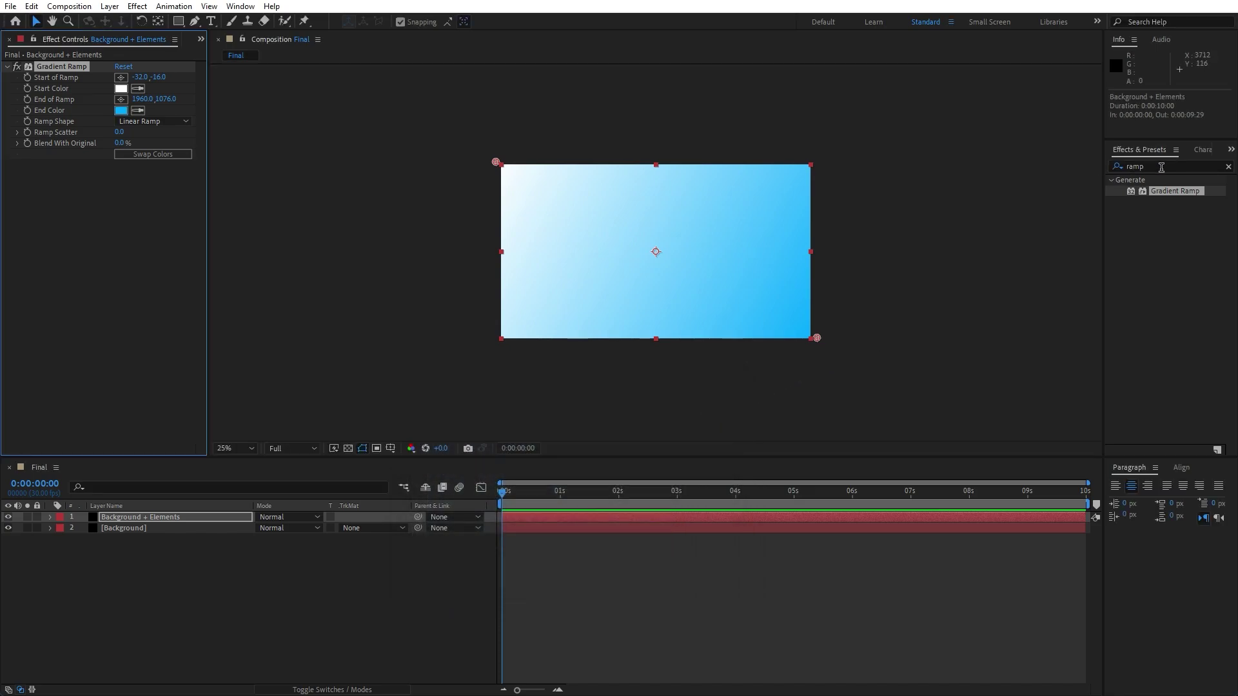
# Apply CC Star Burst to Background + Elements with Scatter 350, Speed 0.06, Size 180.
pyautogui.hotkey('ctrl', '5')
pyautogui.write('star bu')
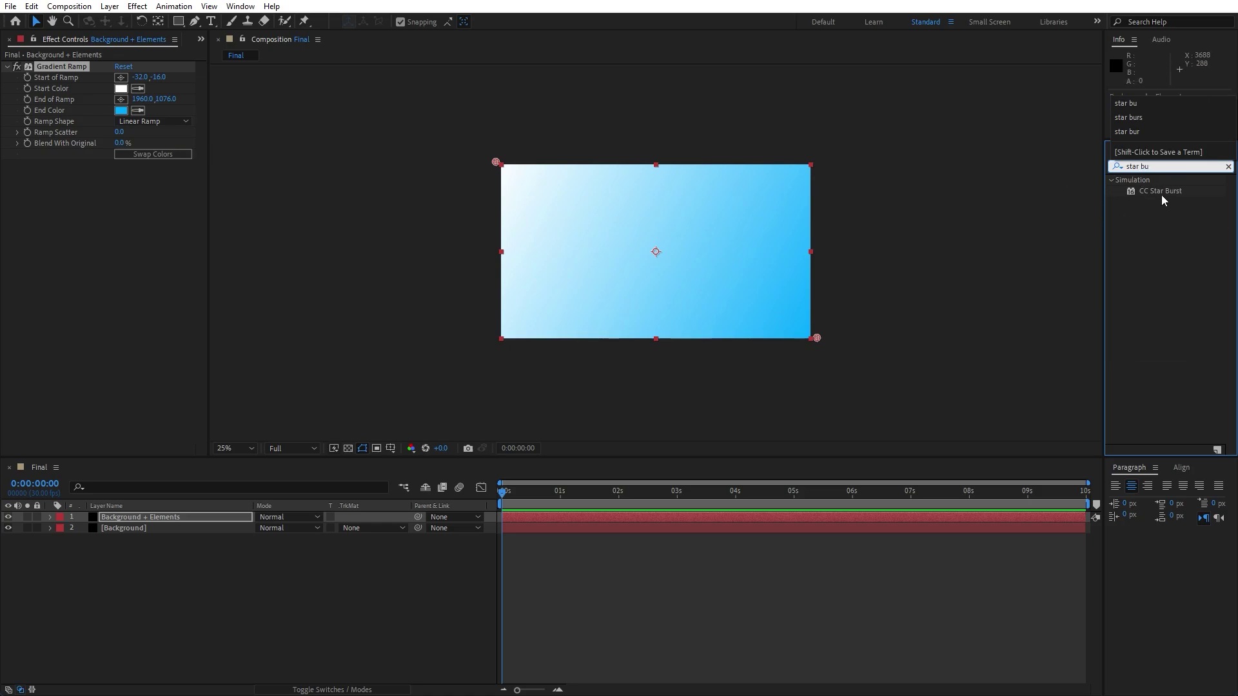
pyautogui.moveTo(1162, 194); pyautogui.dragTo(165, 519)
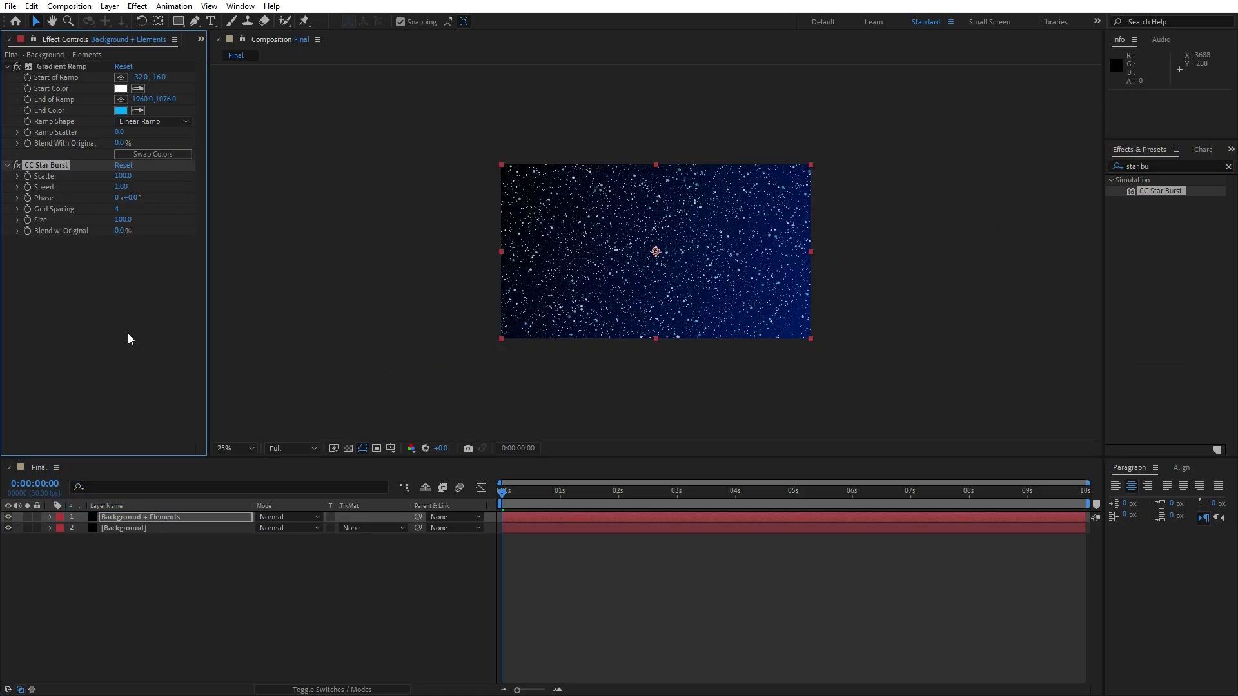
pyautogui.click(126, 177)
pyautogui.write('350')
pyautogui.press('Tab')
pyautogui.write('0')
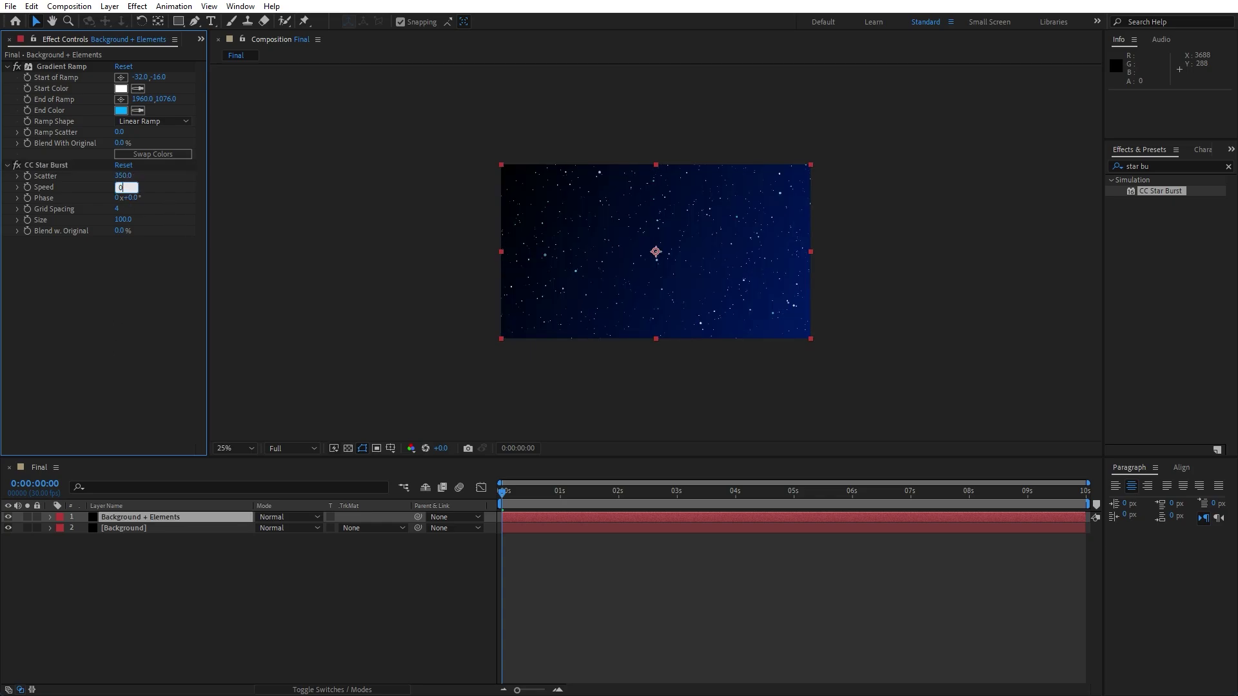
pyautogui.press('Return')
pyautogui.click(125, 220)
pyautogui.write('180')
pyautogui.click(228, 585)
# Preview the starfield animation at 50% zoom, stopping at 0:00:01:01.
pyautogui.press('.')
pyautogui.press('space')
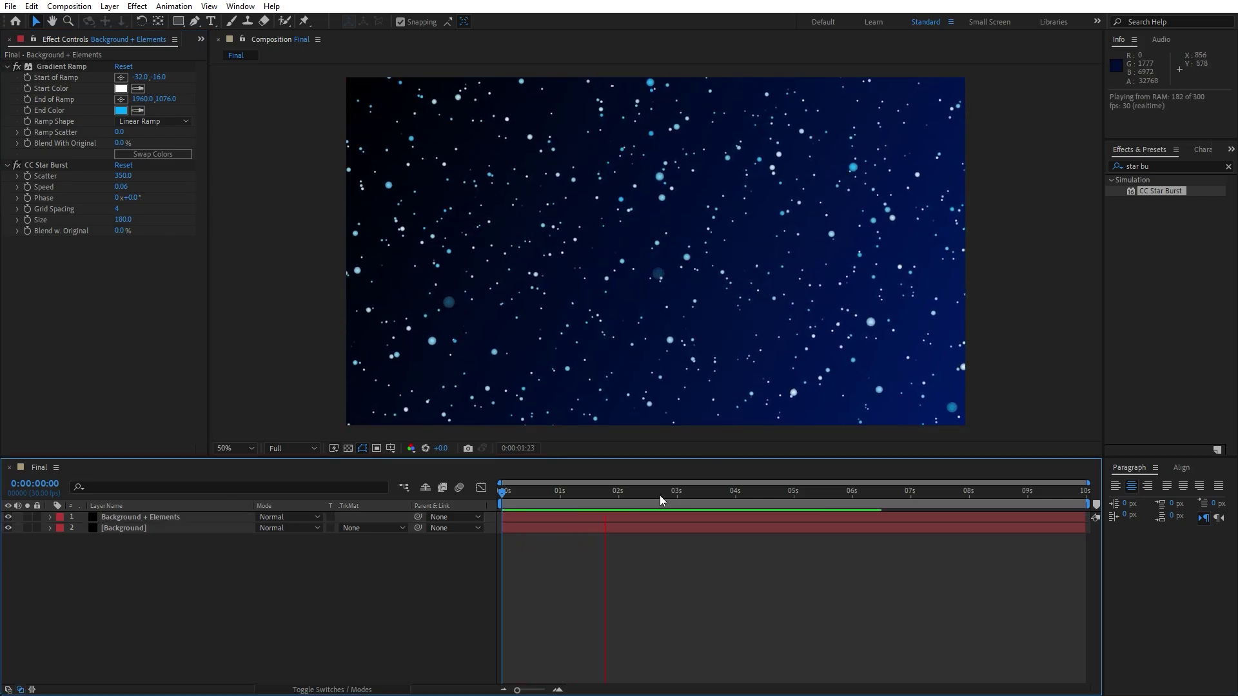
pyautogui.moveTo(667, 494); pyautogui.dragTo(563, 498)
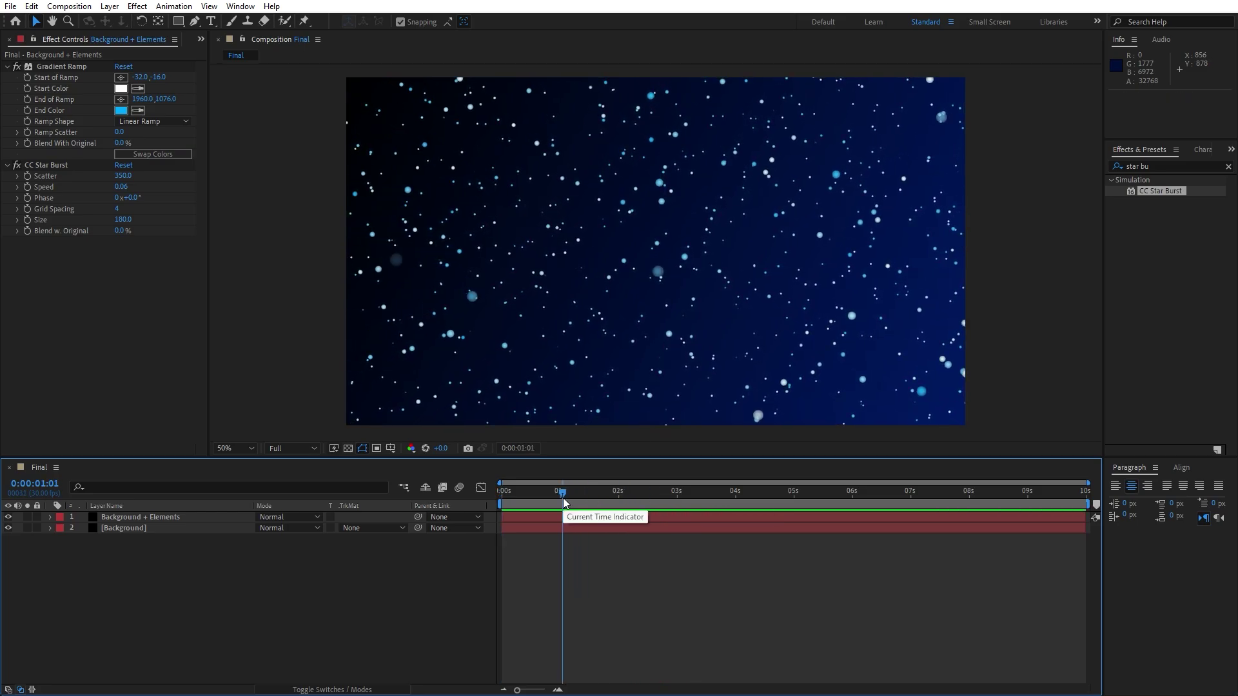
# Add Glow to Background + Elements with Glow Threshold 35% and Glow Radius 35.
pyautogui.click(1167, 167)
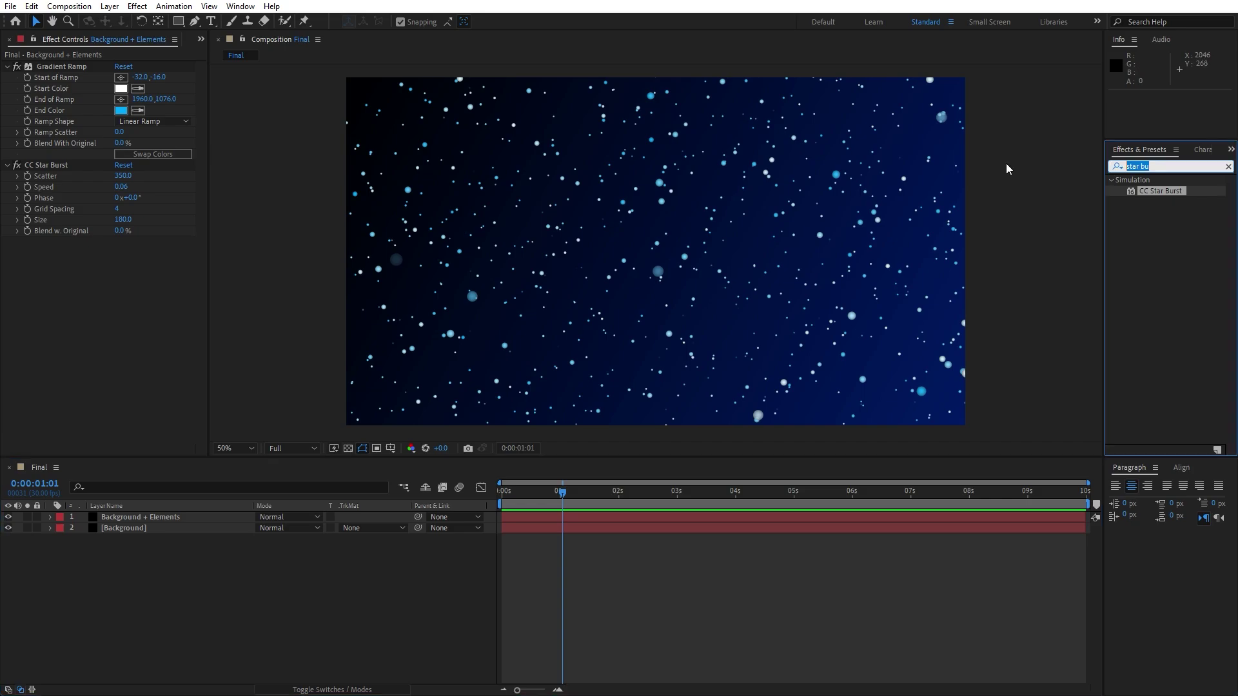
pyautogui.write('glow')
pyautogui.moveTo(1157, 245); pyautogui.dragTo(172, 521)
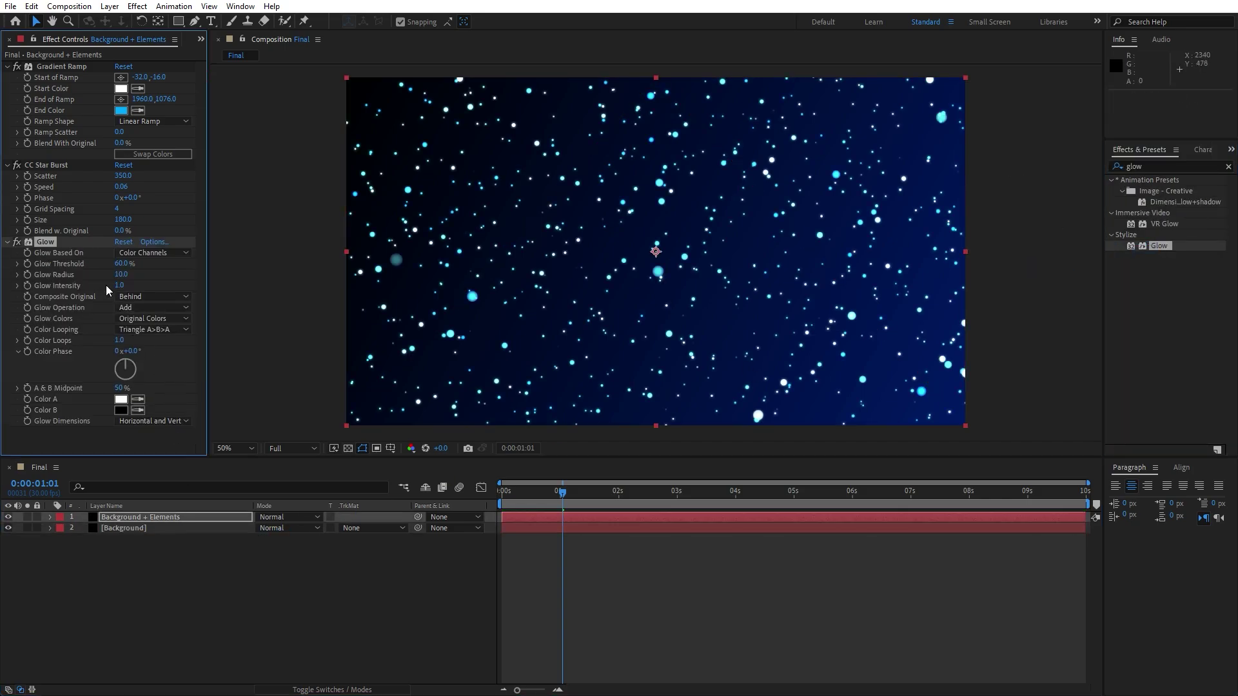
pyautogui.click(122, 264)
pyautogui.write('35')
pyautogui.click(122, 275)
pyautogui.write('35')
pyautogui.click(186, 600)
pyautogui.moveTo(562, 492)
pyautogui.mouseDown()
pyautogui.moveTo(521, 503)
pyautogui.moveTo(575, 497)
pyautogui.mouseUp()
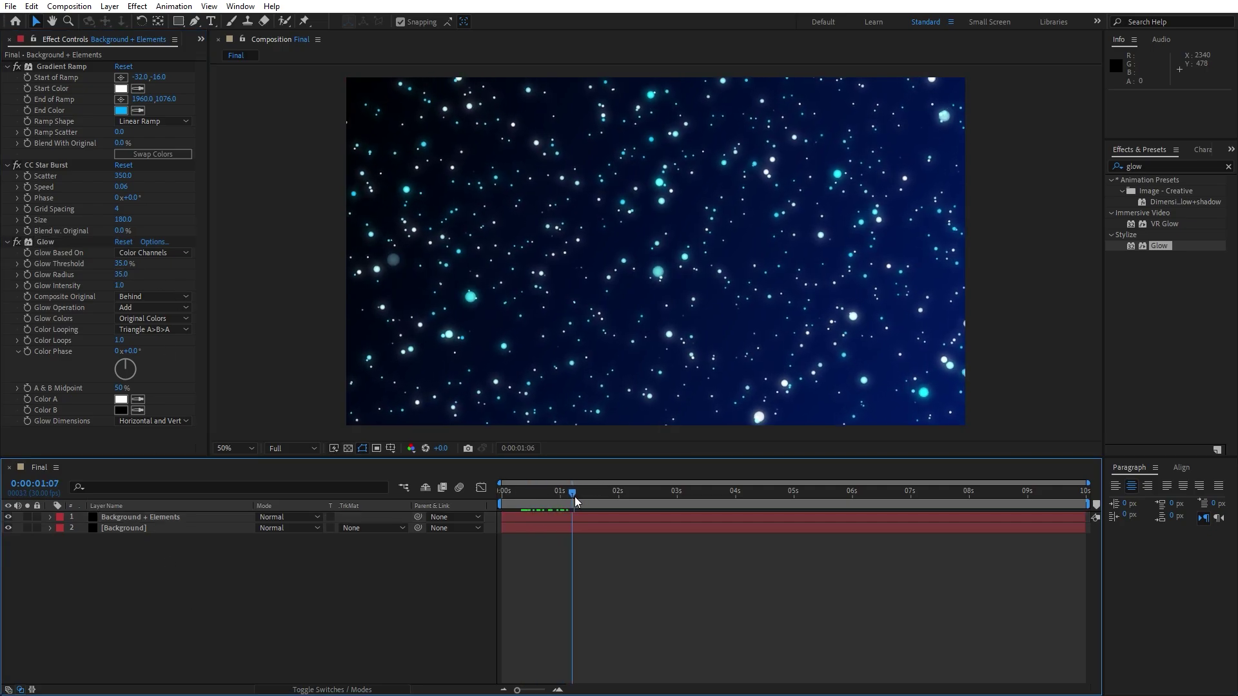
pyautogui.click(9, 40)
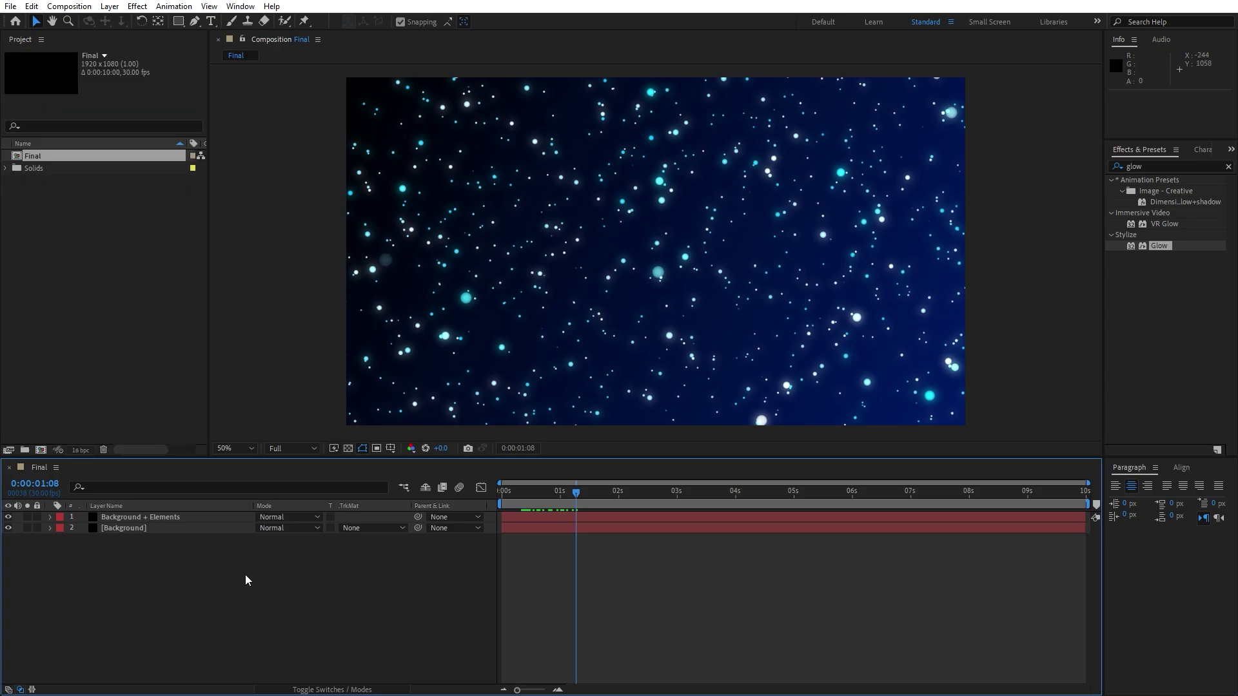
# Create a black solid layer named Light Wipe 01.
pyautogui.rightClick(220, 577)
pyautogui.moveTo(261, 417)
pyautogui.click(437, 451)
pyautogui.write('Light Wipe 01')
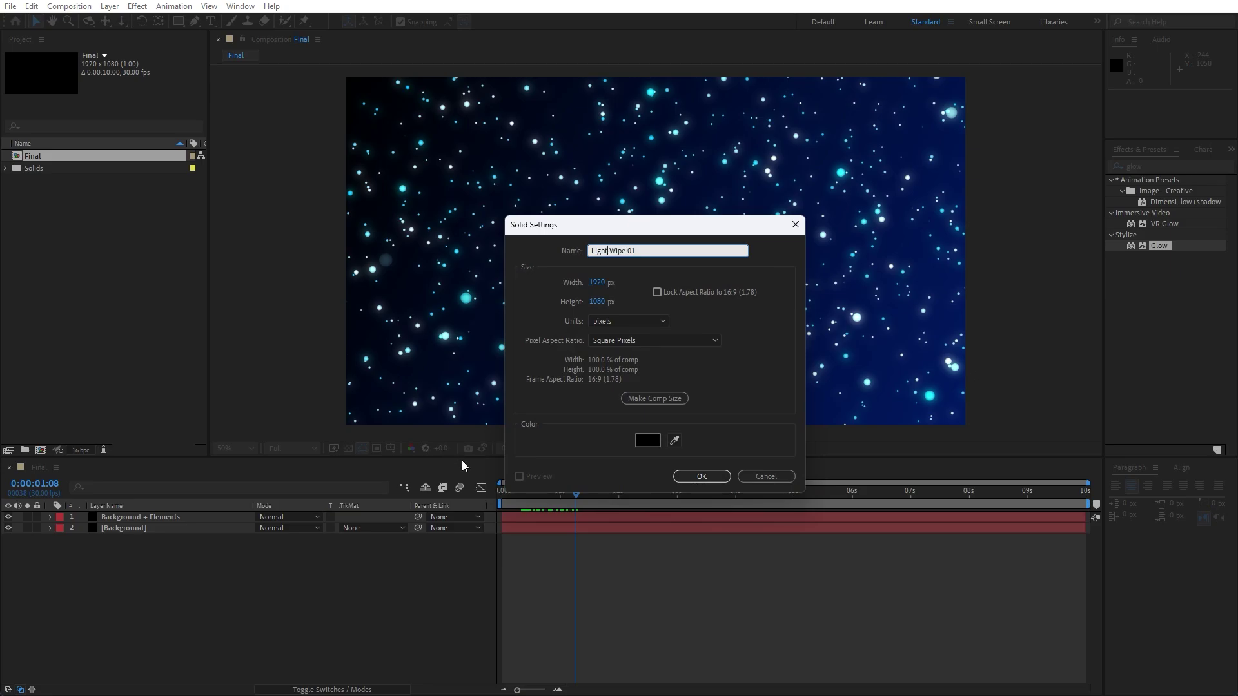
pyautogui.click(646, 440)
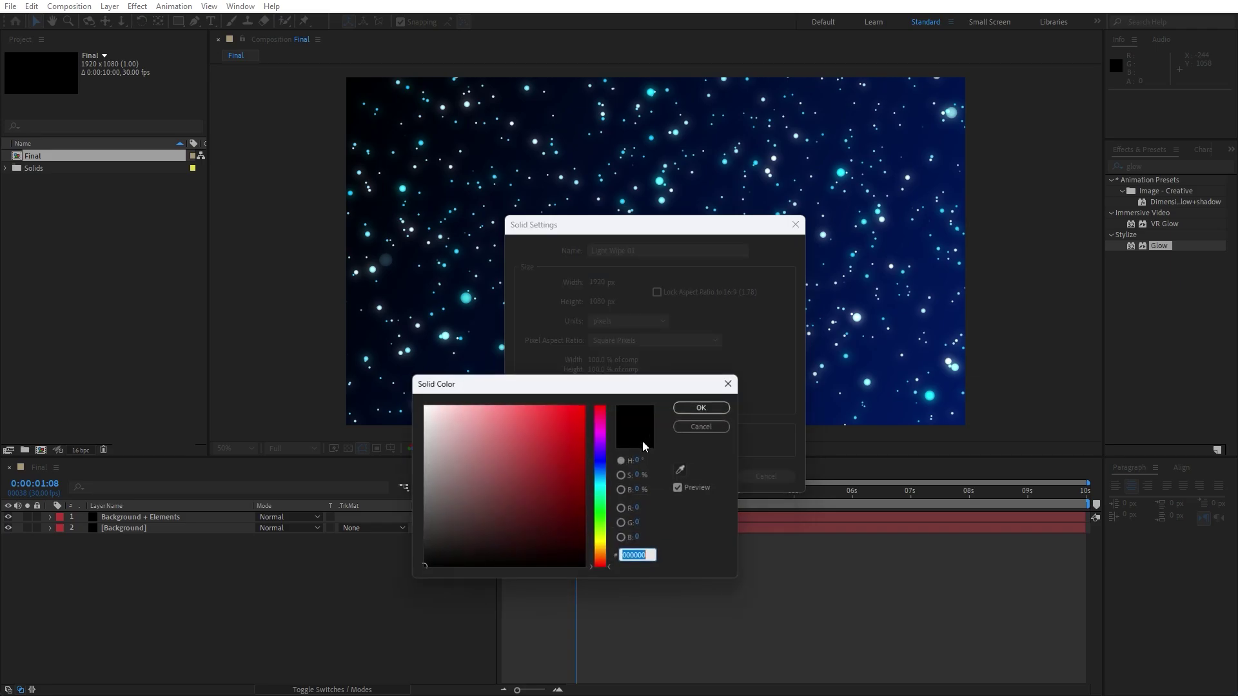
pyautogui.click(716, 411)
pyautogui.click(695, 477)
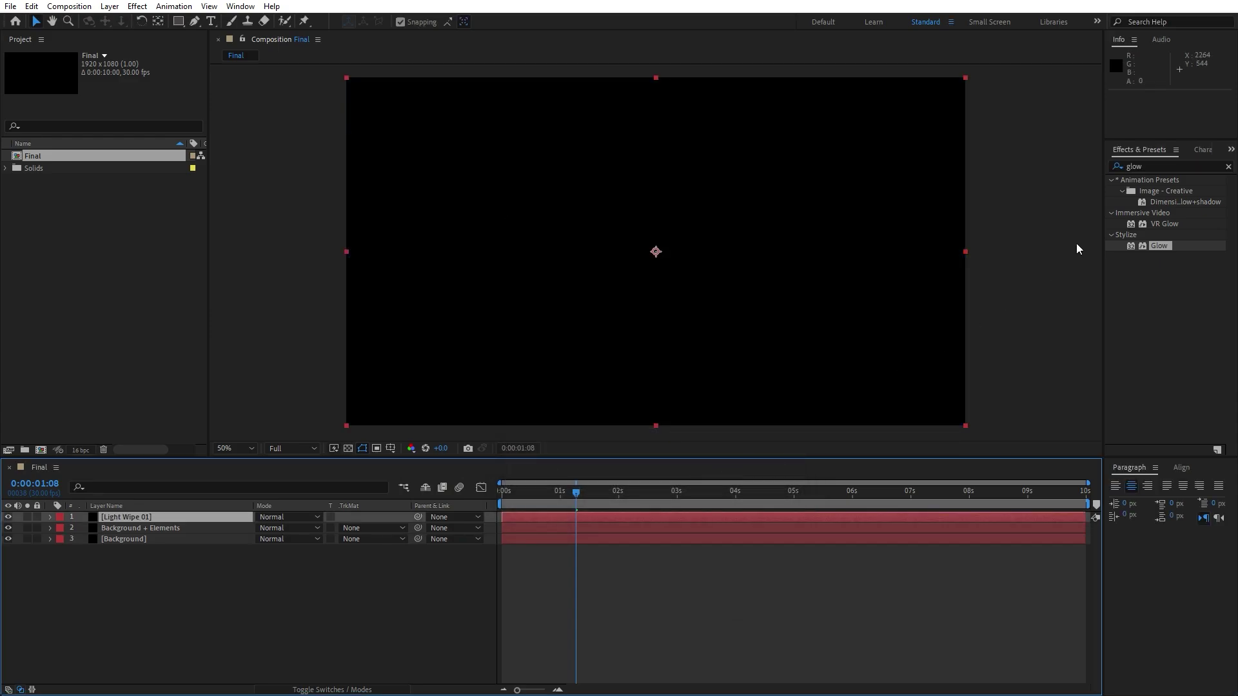
# Apply CC Light Wipe at 98% Completion with Color from Source and Reverse Transition on.
pyautogui.doubleClick(1160, 166)
pyautogui.write('light wi')
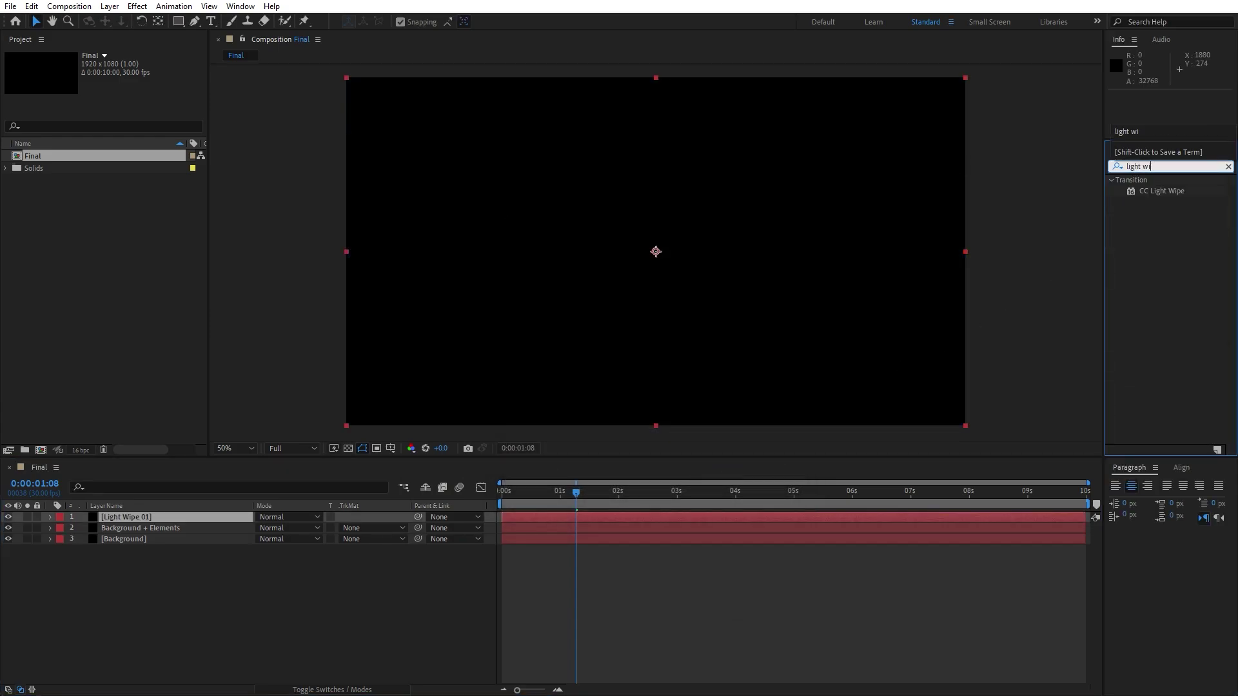
pyautogui.moveTo(1161, 191); pyautogui.dragTo(180, 517)
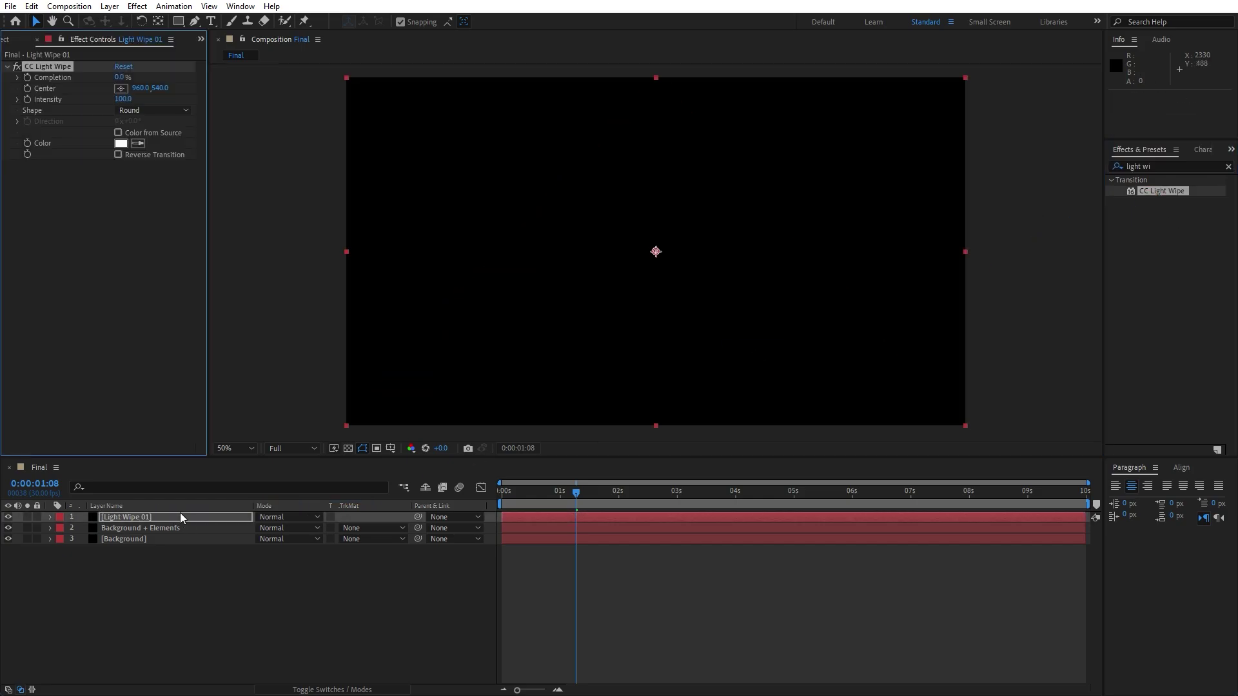
pyautogui.click(121, 77)
pyautogui.write('98')
pyautogui.click(115, 183)
pyautogui.click(119, 133)
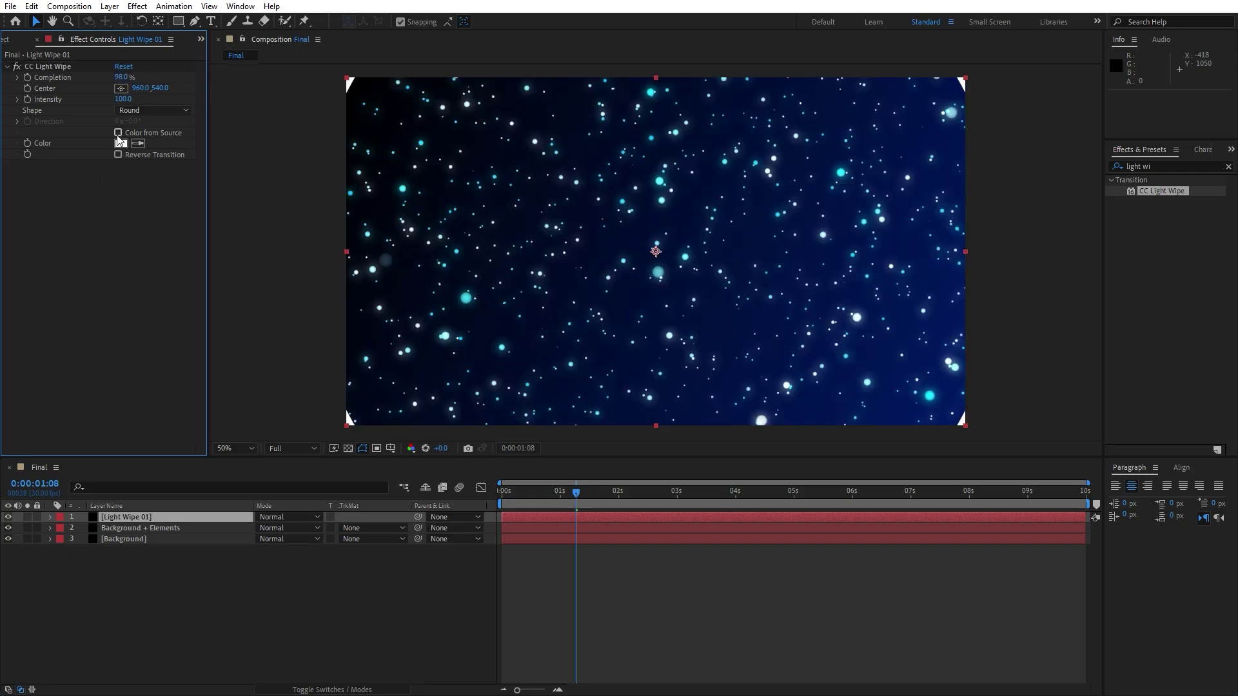
pyautogui.click(118, 155)
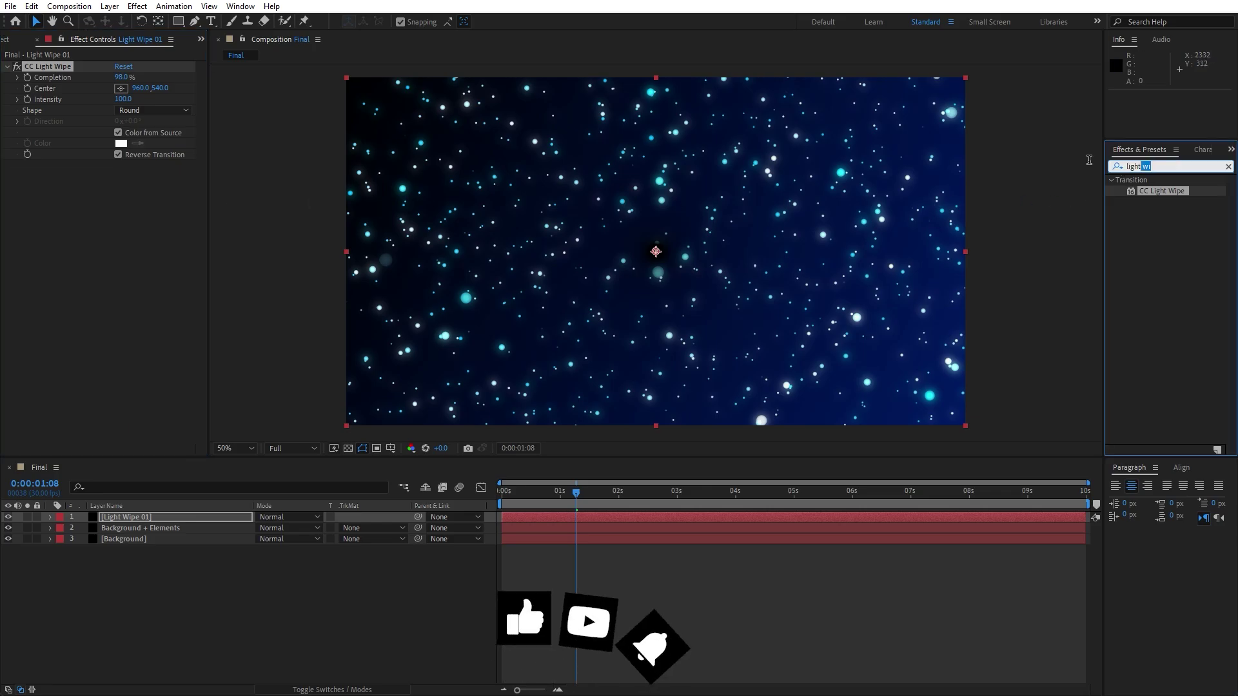
pyautogui.tripleClick(1132, 166)
# Apply Tritone to Light Wipe 01 with Shadows colour 0006FF.
pyautogui.write('trito')
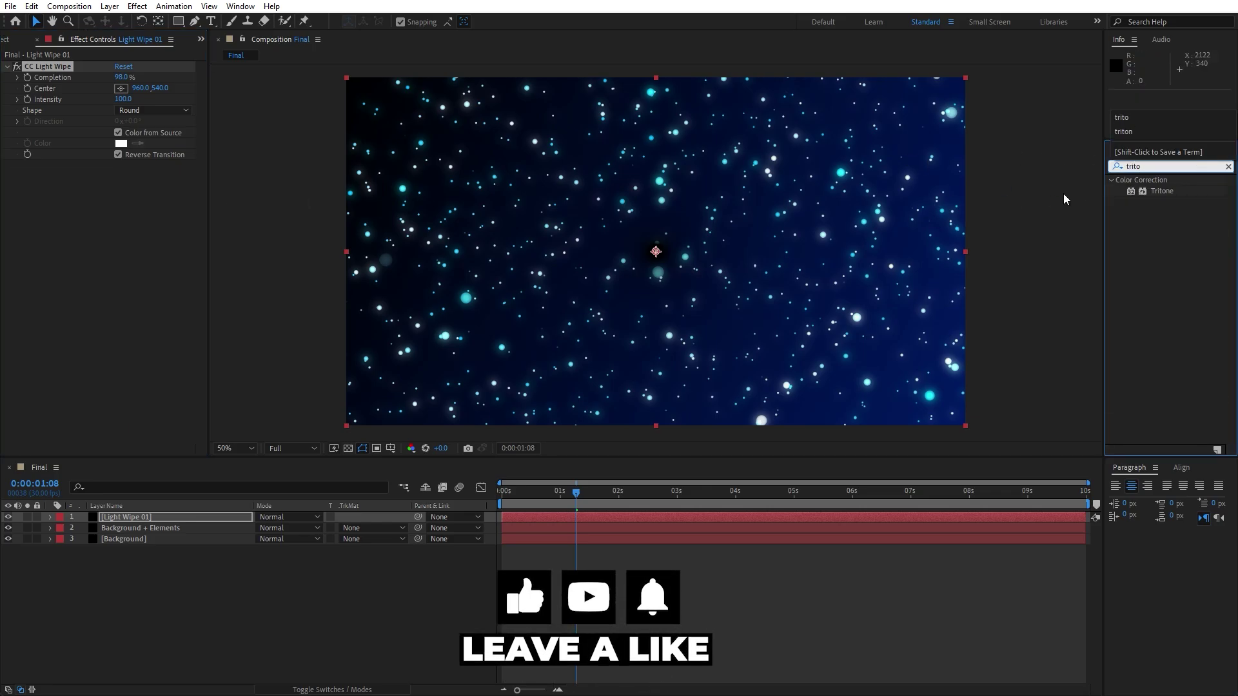
pyautogui.moveTo(1154, 192); pyautogui.dragTo(150, 517)
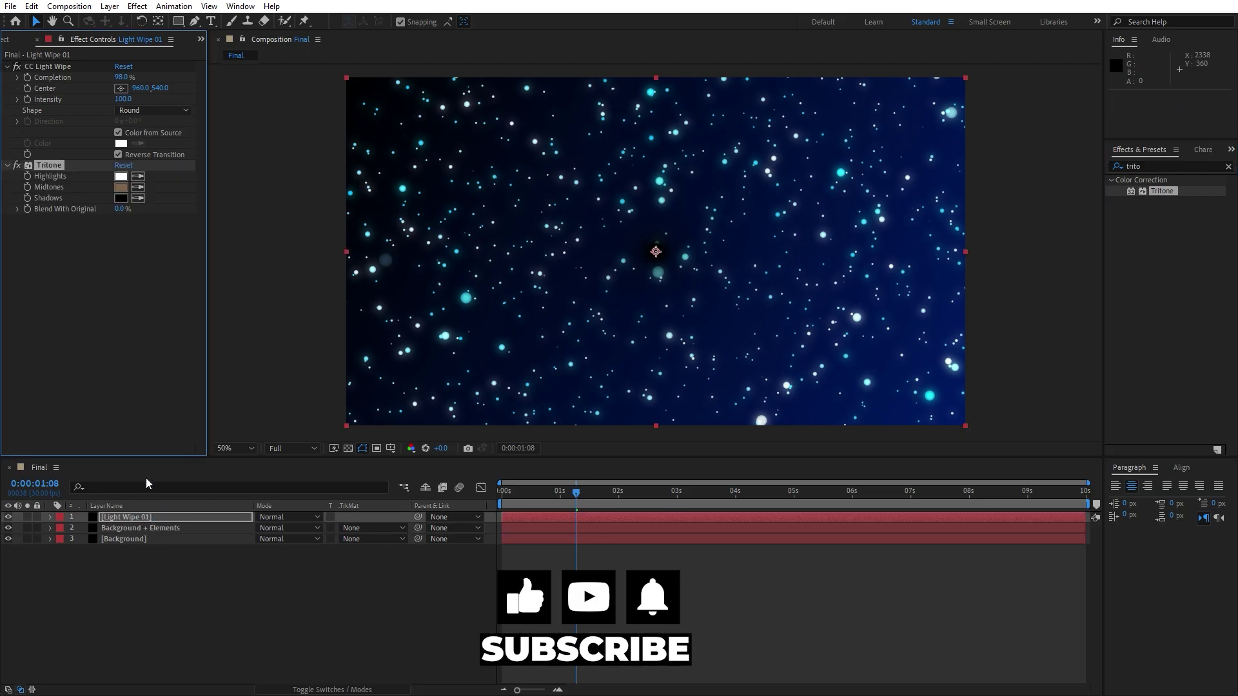
pyautogui.click(120, 198)
pyautogui.write('0')
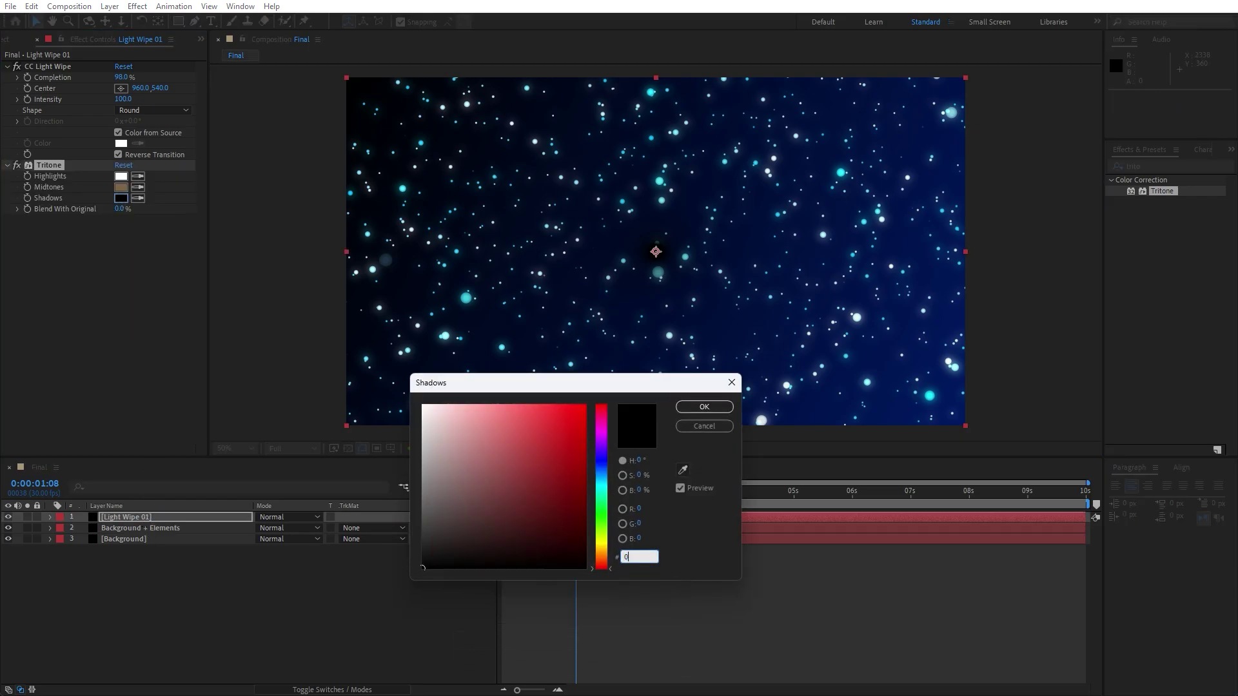
pyautogui.write('006FF')
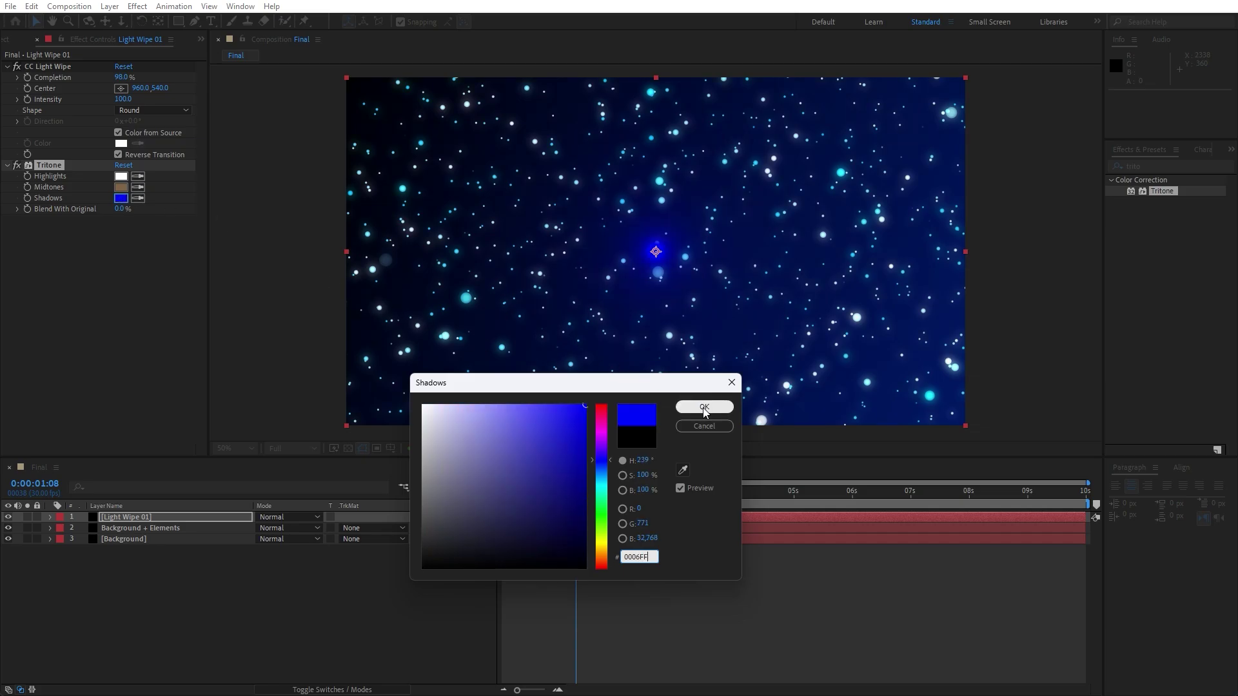
pyautogui.click(704, 409)
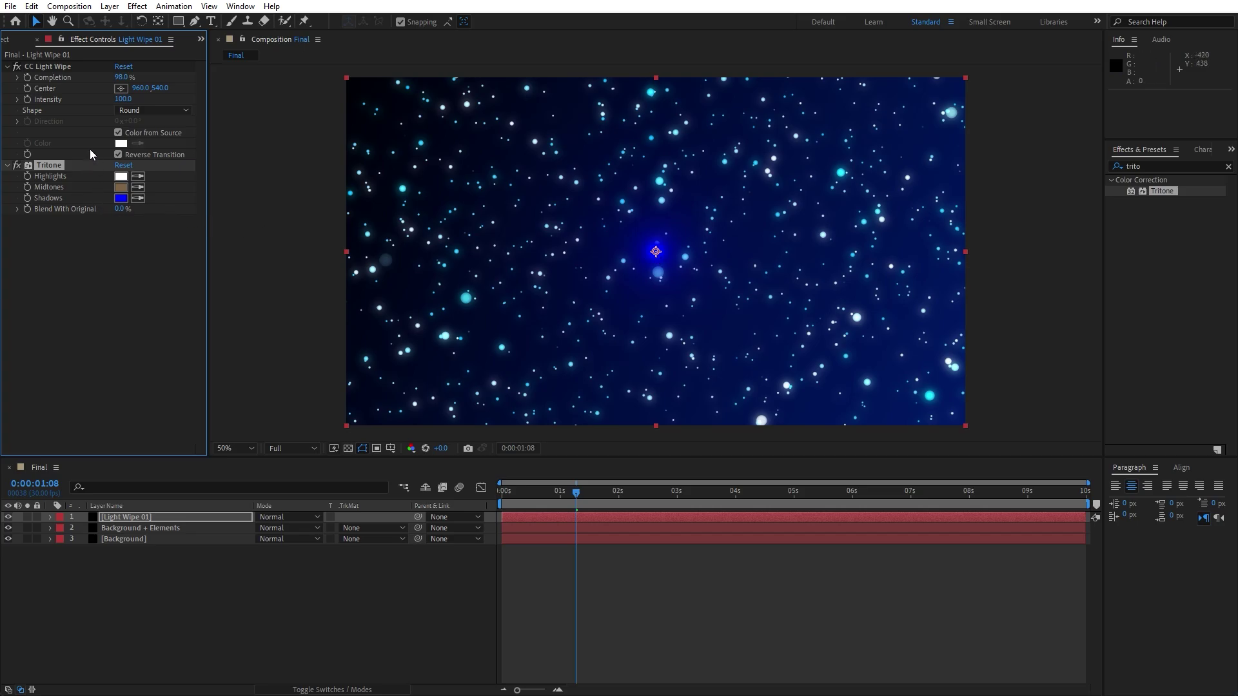
# Move the Light Wipe 01 centre to the lower-left at 316, 872.
pyautogui.click(122, 89)
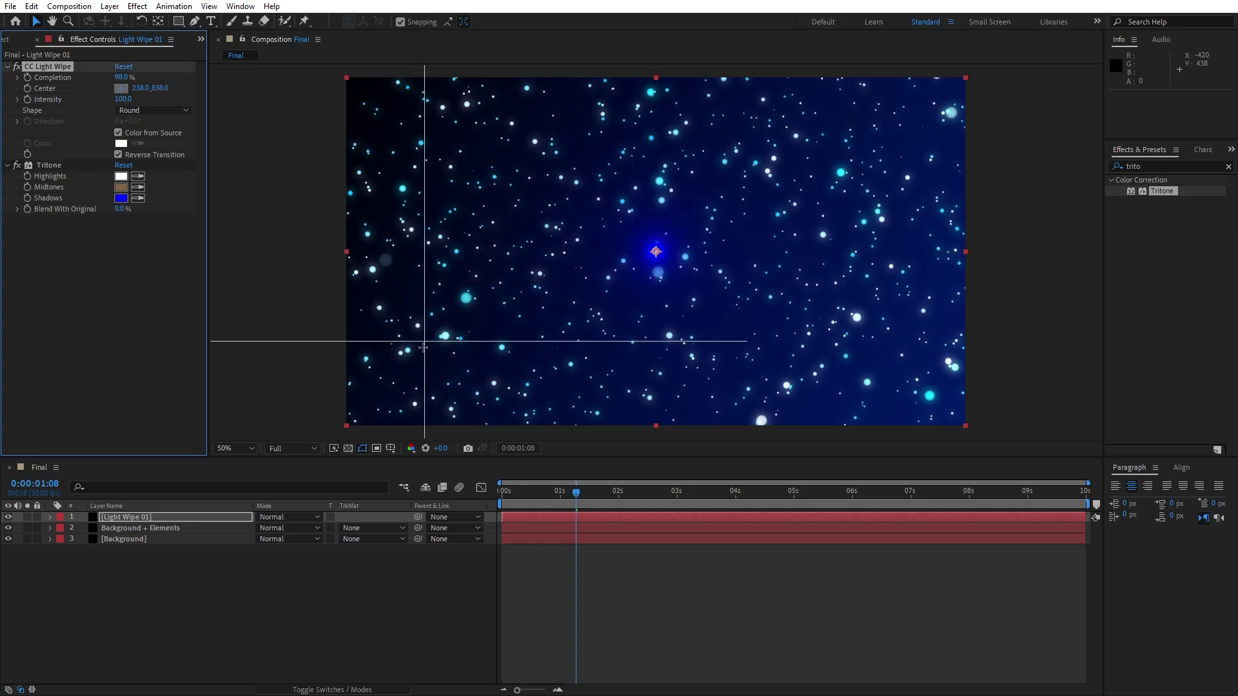
pyautogui.click(453, 369)
pyautogui.moveTo(456, 369); pyautogui.dragTo(447, 357)
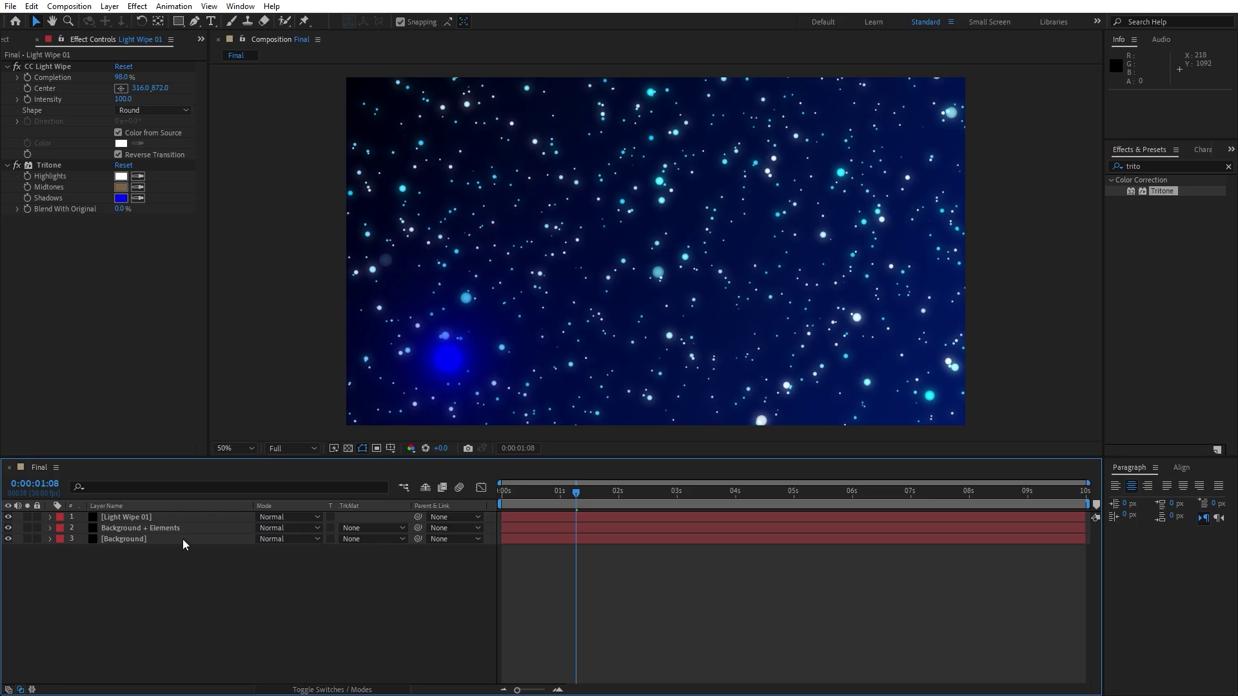
# Duplicate it as Light Wipe 02 and place its centre upper-right at 1592, 228.
pyautogui.click(159, 517)
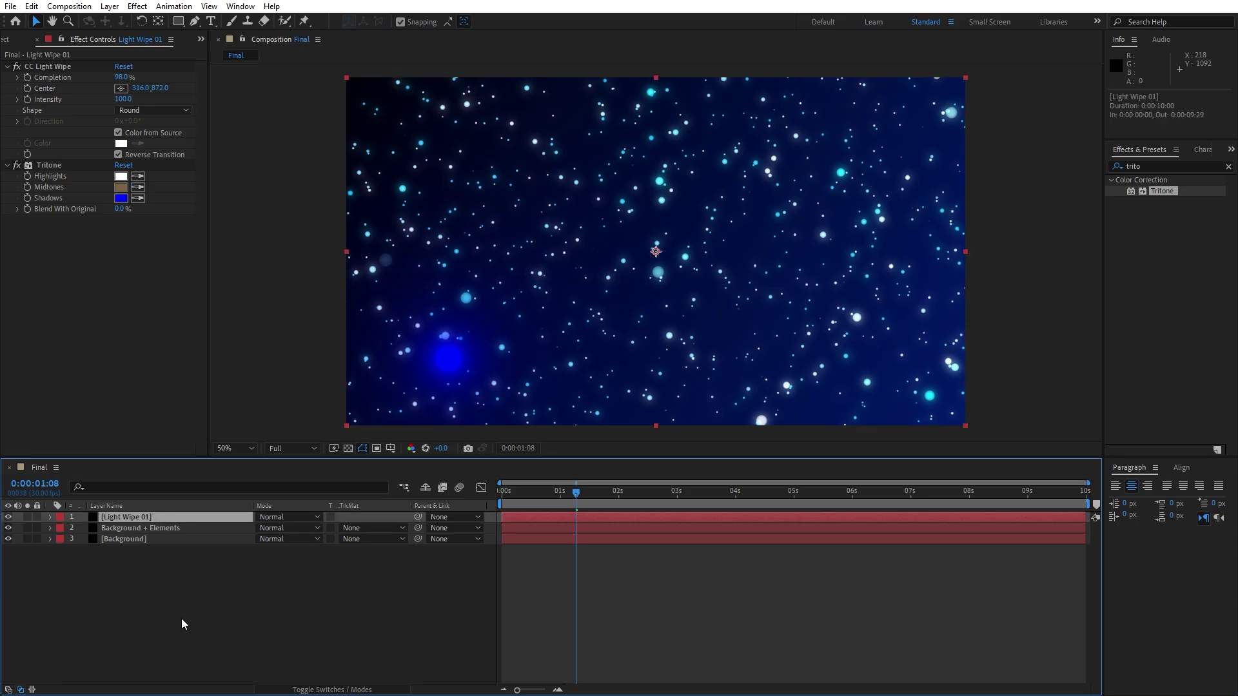
pyautogui.hotkey('ctrl', 'd')
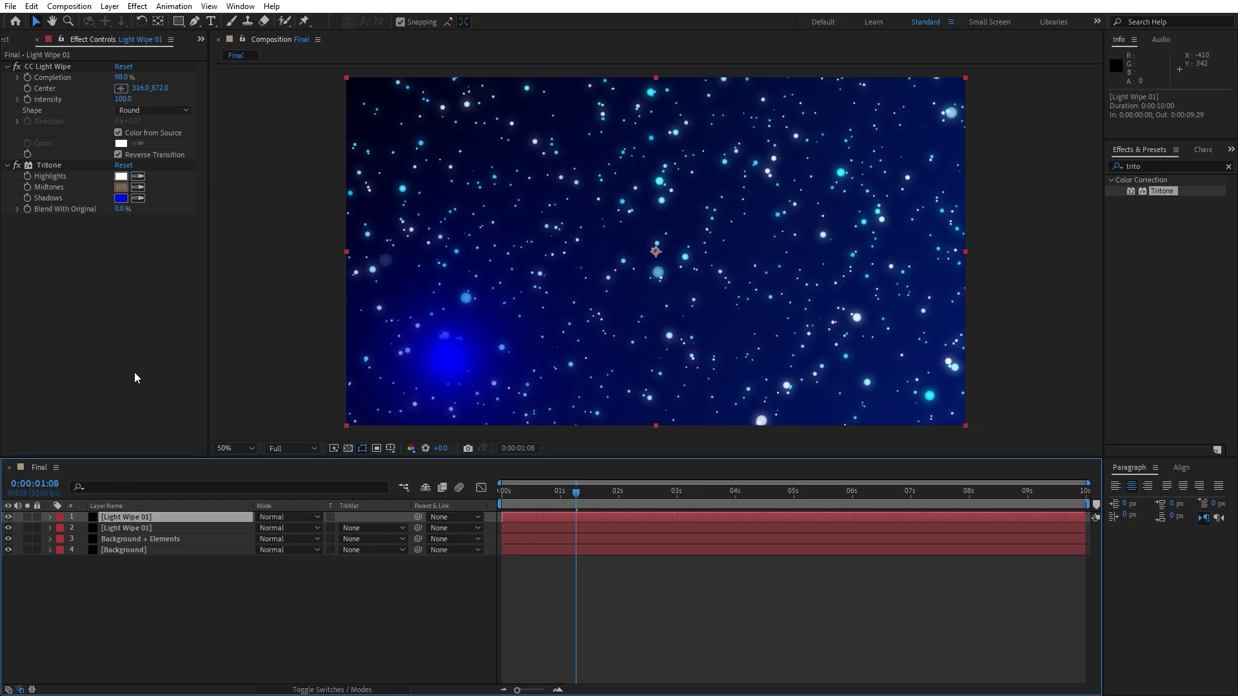
pyautogui.press('Return')
pyautogui.write('2')
pyautogui.press('Return')
pyautogui.click(121, 88)
pyautogui.click(860, 137)
pyautogui.moveTo(861, 137); pyautogui.dragTo(855, 154)
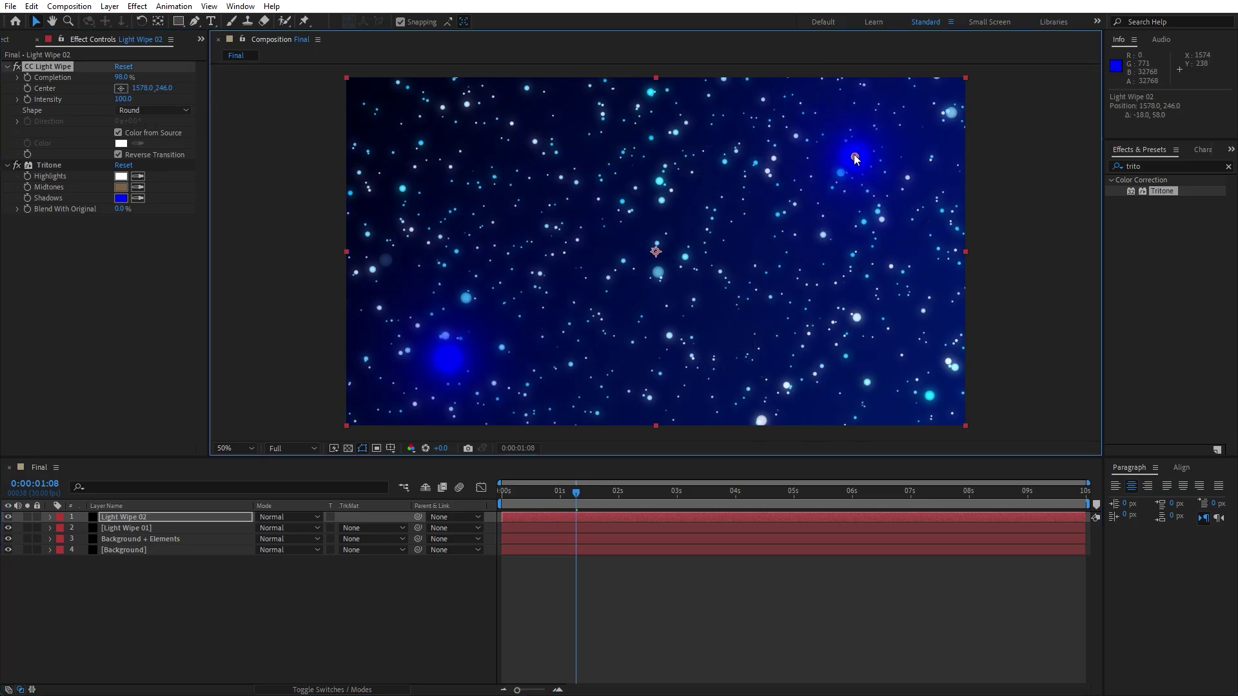
pyautogui.moveTo(857, 148); pyautogui.dragTo(858, 148)
# Add a full-size black solid layer named Lens Flare on top of the stack.
pyautogui.rightClick(216, 602)
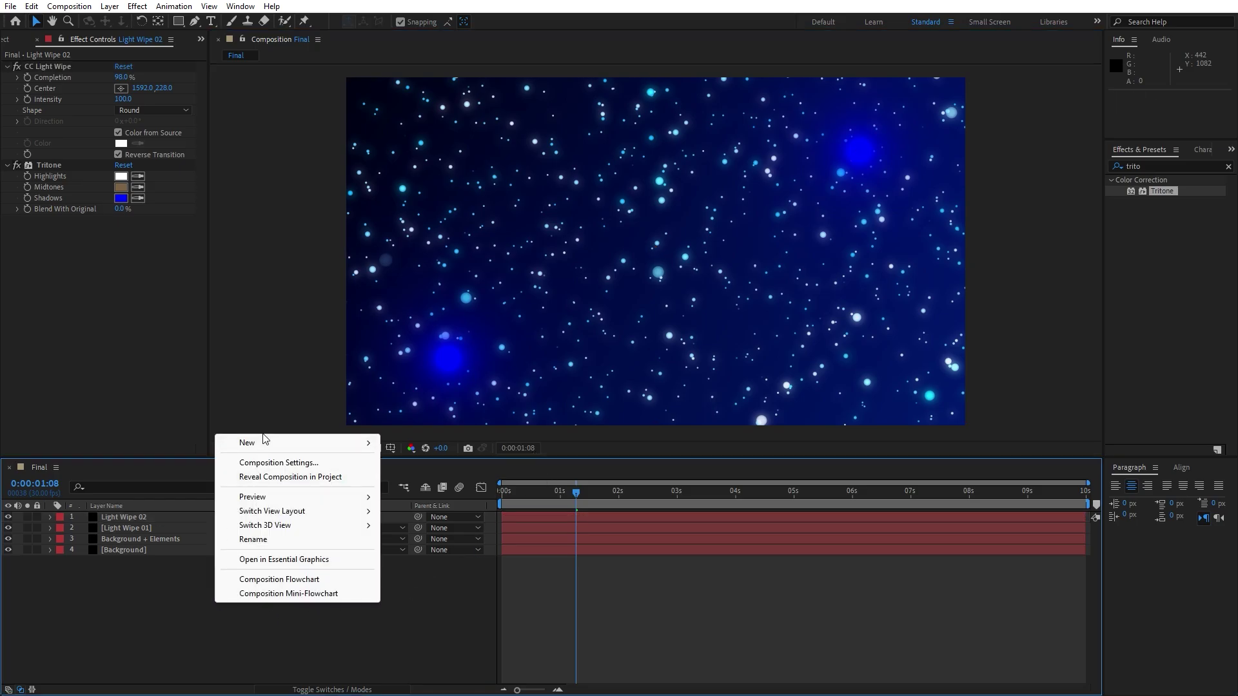
pyautogui.moveTo(298, 444)
pyautogui.click(442, 475)
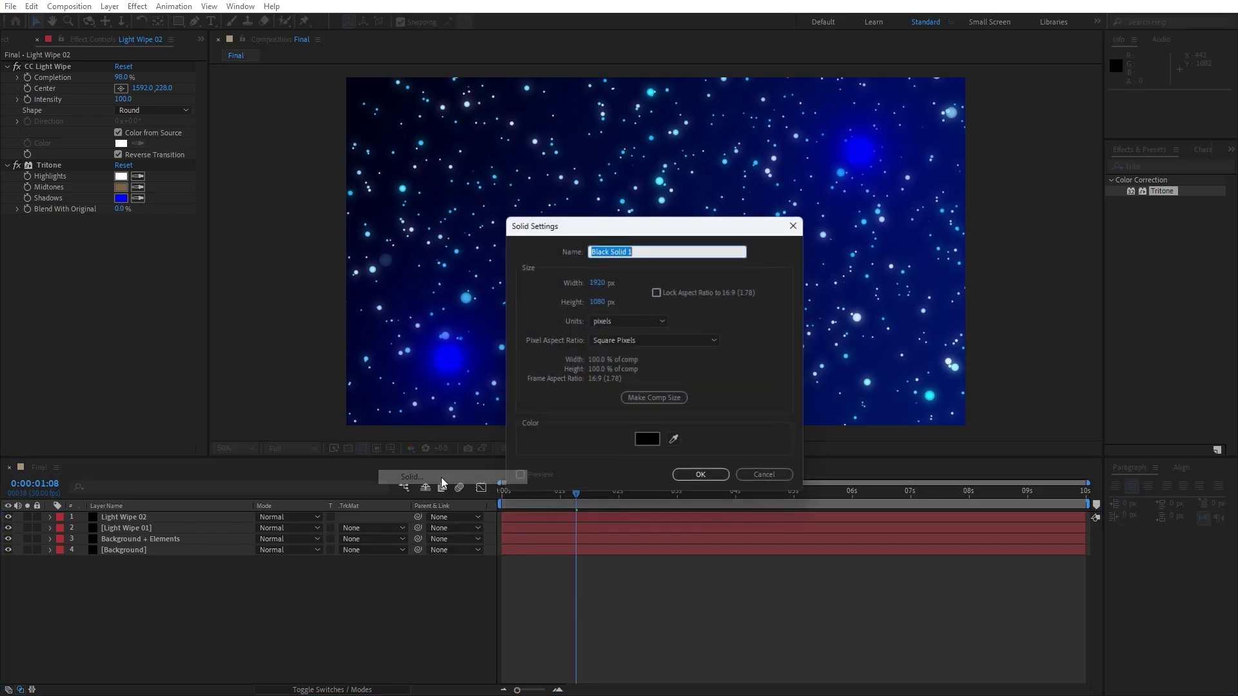
pyautogui.write('Lens Flare')
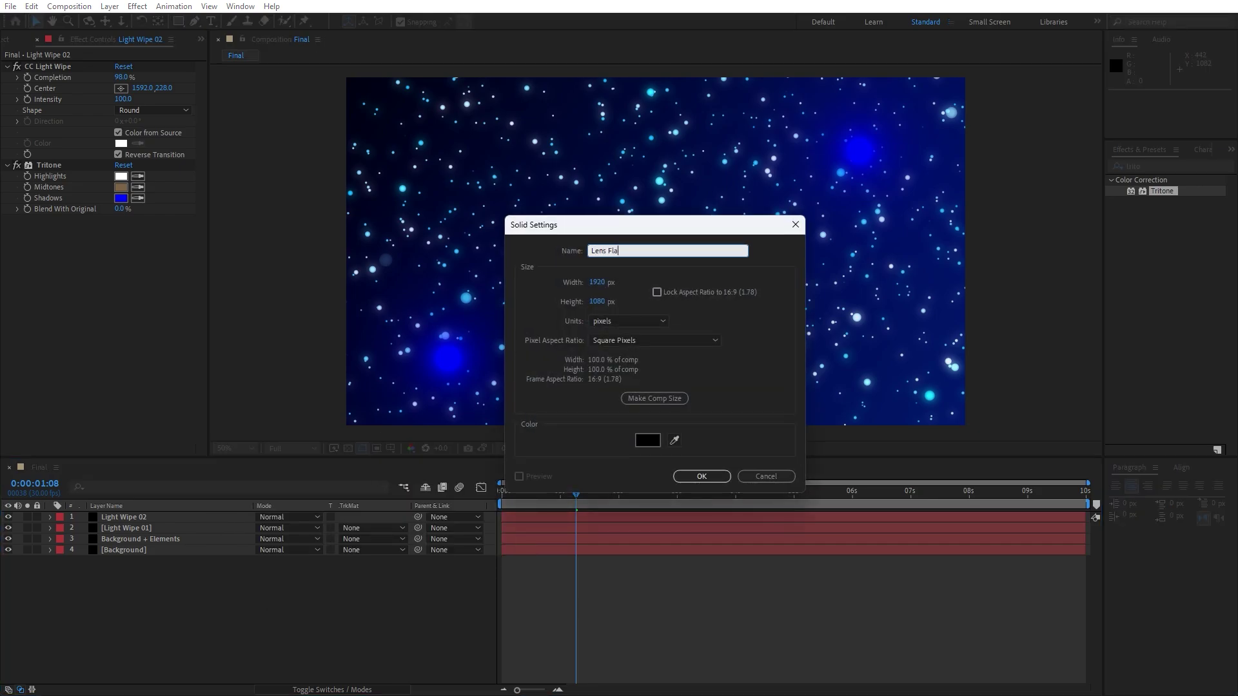
pyautogui.click(642, 441)
pyautogui.click(704, 407)
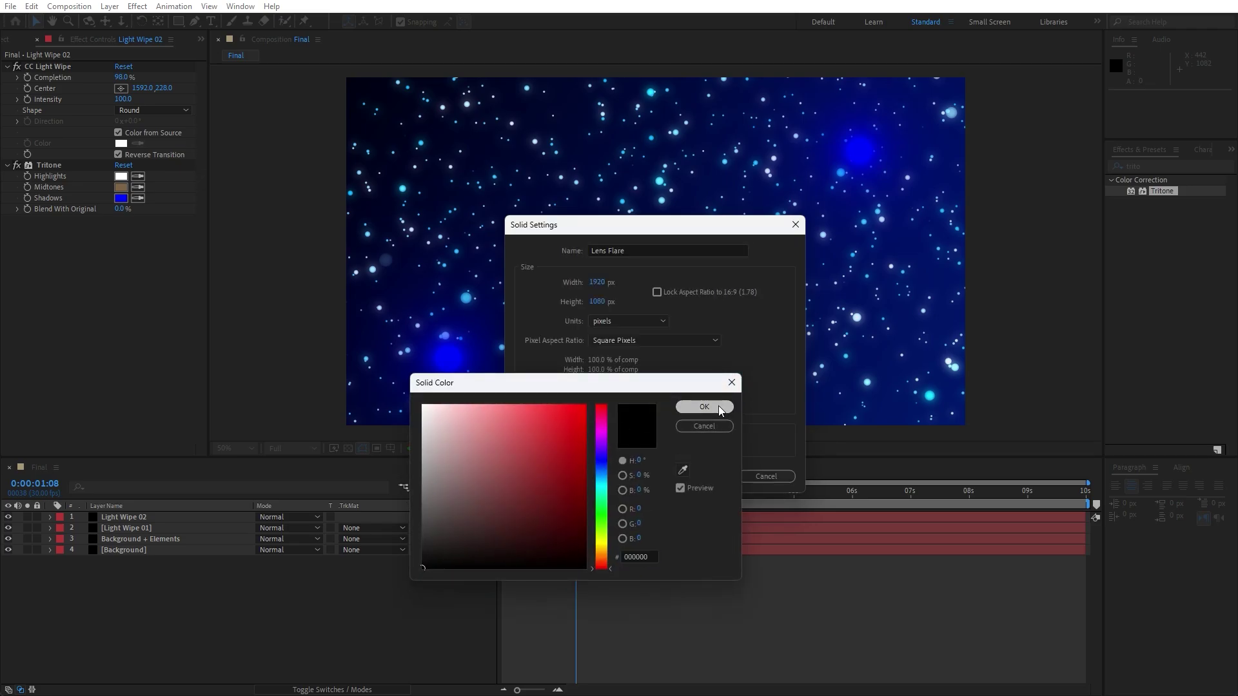
pyautogui.click(707, 477)
# Apply the Lens Flare effect to the Lens Flare layer.
pyautogui.hotkey('ctrl', '5')
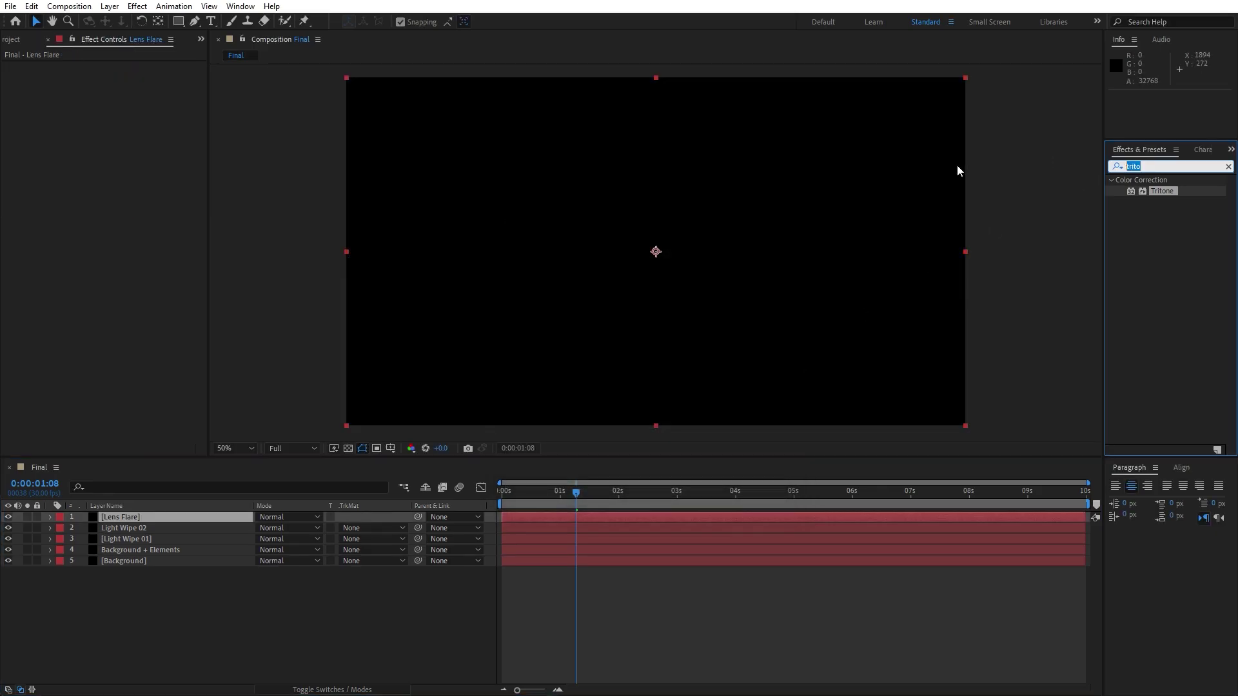
pyautogui.write('lens f')
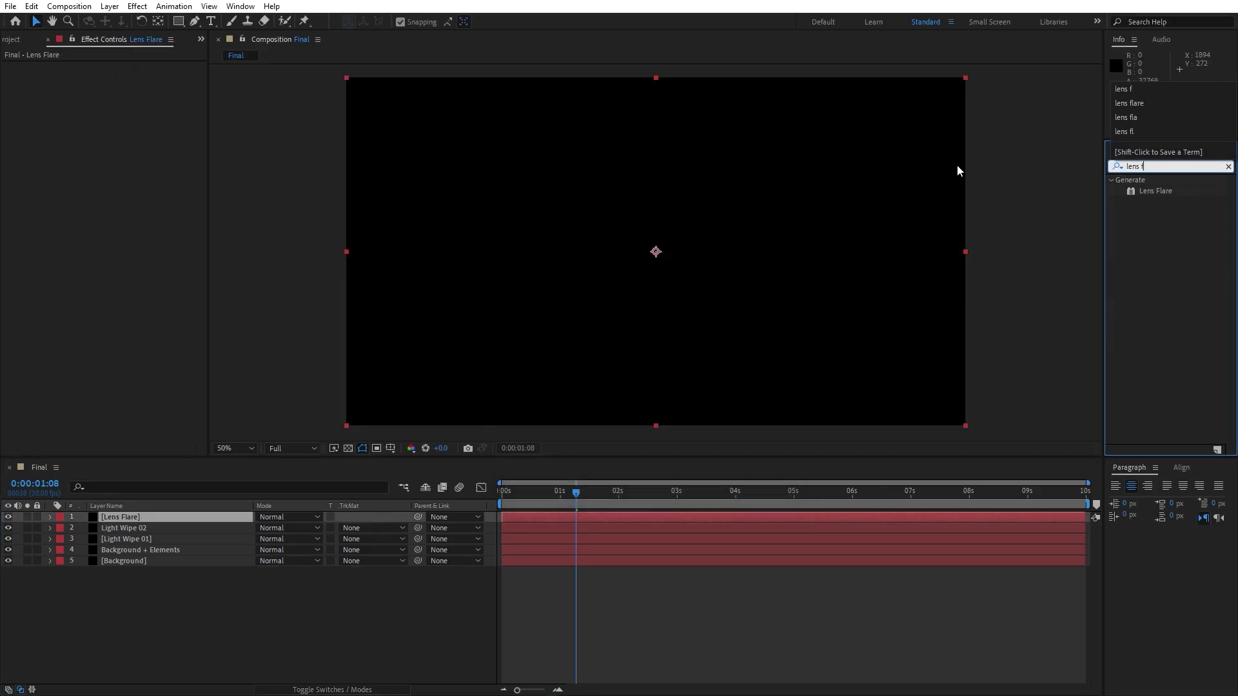
pyautogui.moveTo(1154, 187); pyautogui.dragTo(140, 518)
# Add the Tritone effect to the Lens Flare layer for a warm tint.
pyautogui.click(1163, 158)
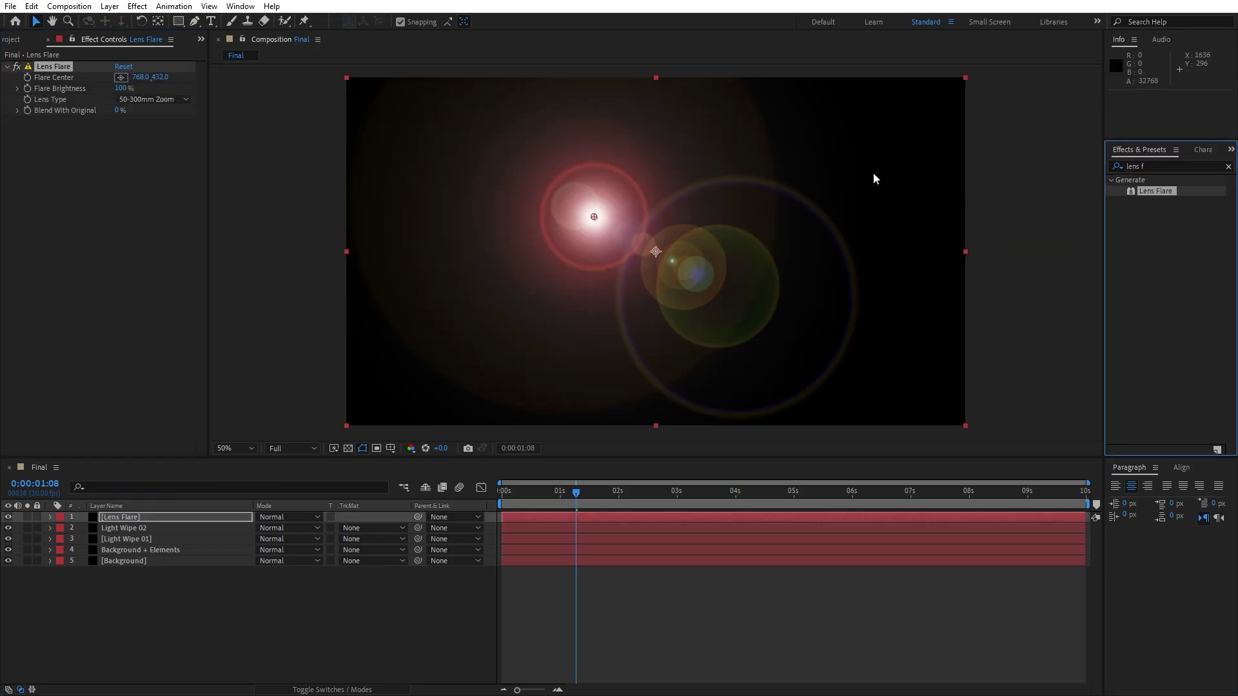
pyautogui.hotkey('ctrl', '5')
pyautogui.write('trito')
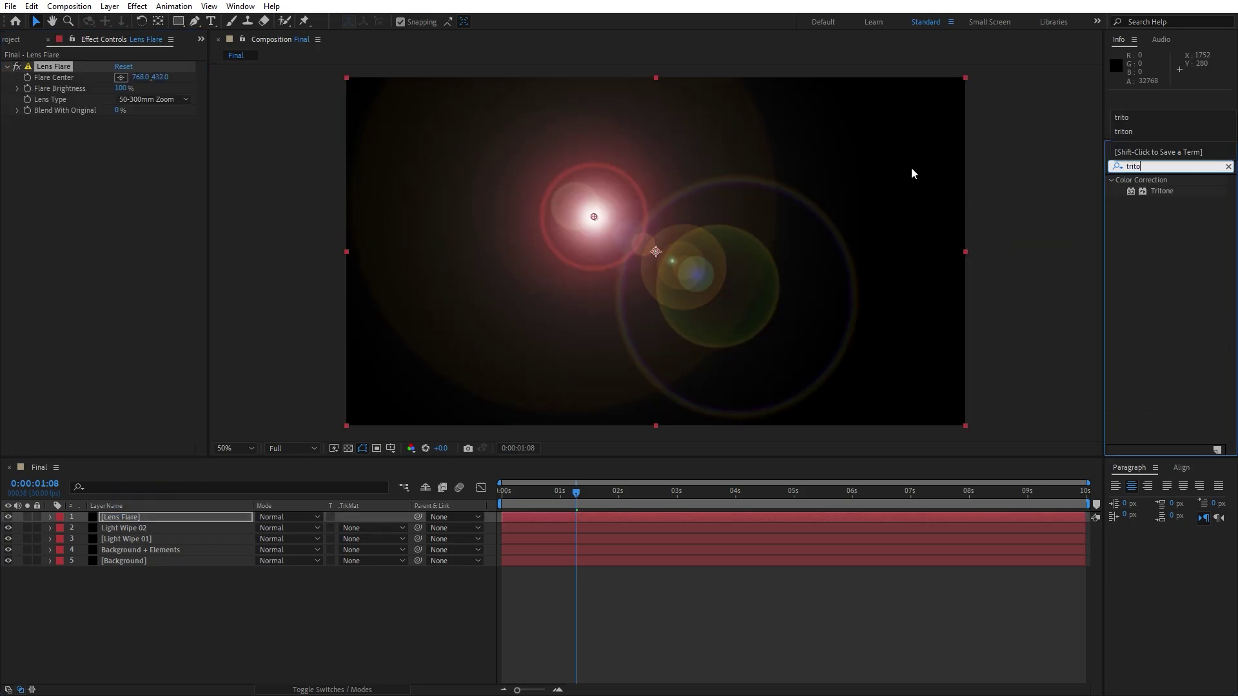
pyautogui.moveTo(1151, 190); pyautogui.dragTo(110, 249)
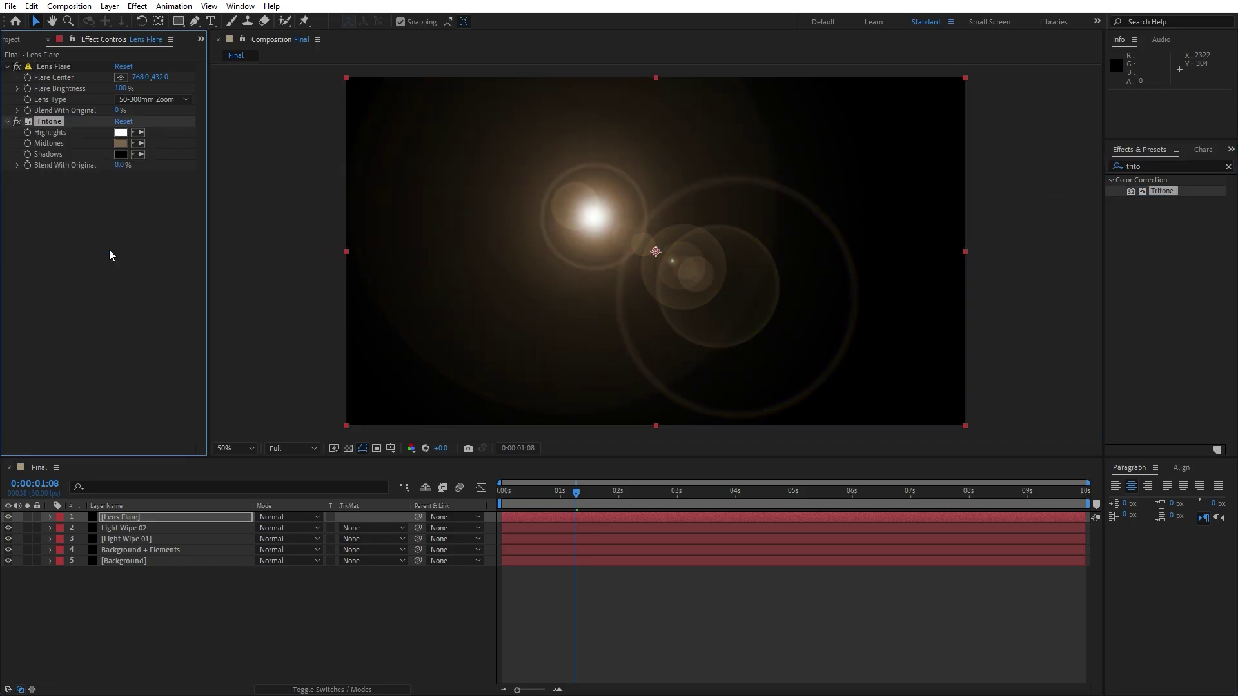
# Set the Lens Flare layer's blend mode to Add.
pyautogui.click(278, 519)
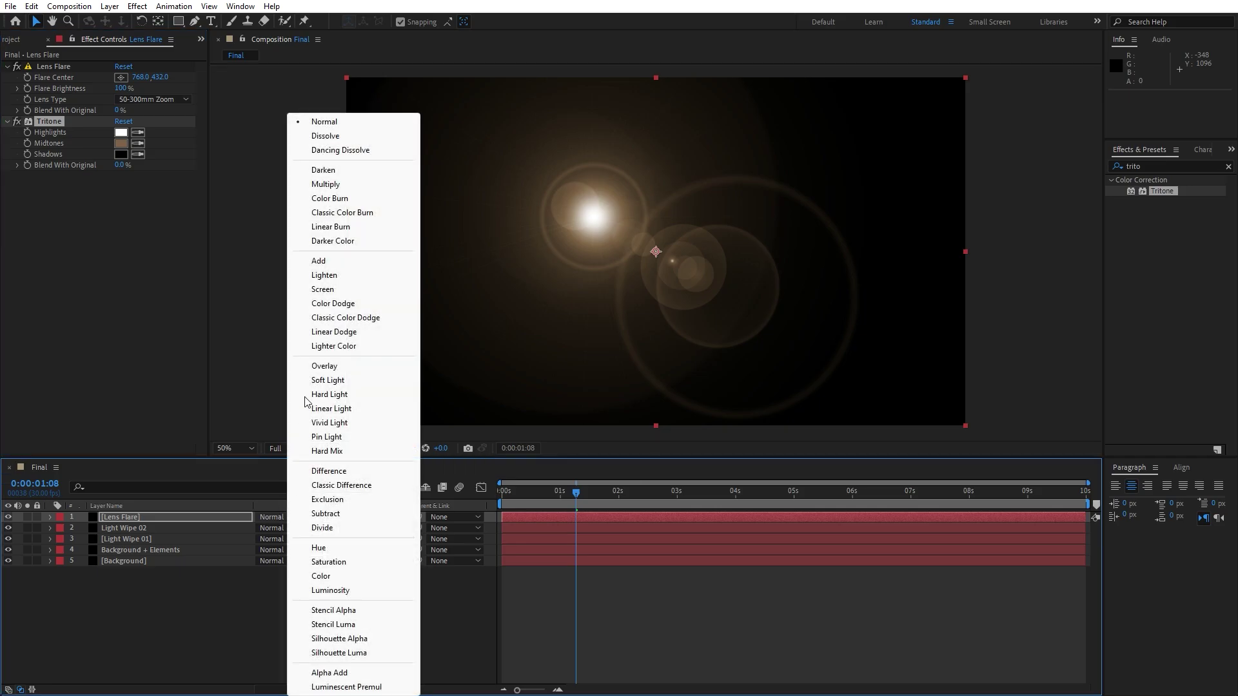
pyautogui.click(317, 260)
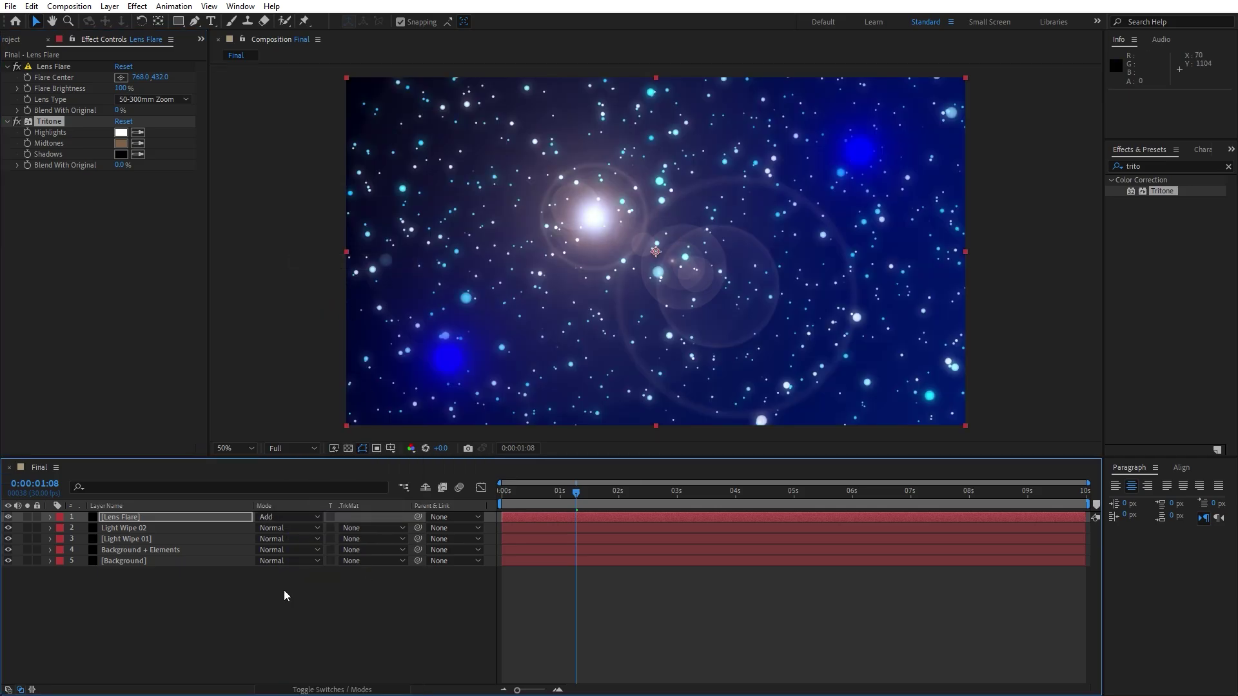
pyautogui.click(314, 688)
pyautogui.click(314, 689)
# Set Tritone's Midtones colour to cyan 00AADB.
pyautogui.click(119, 143)
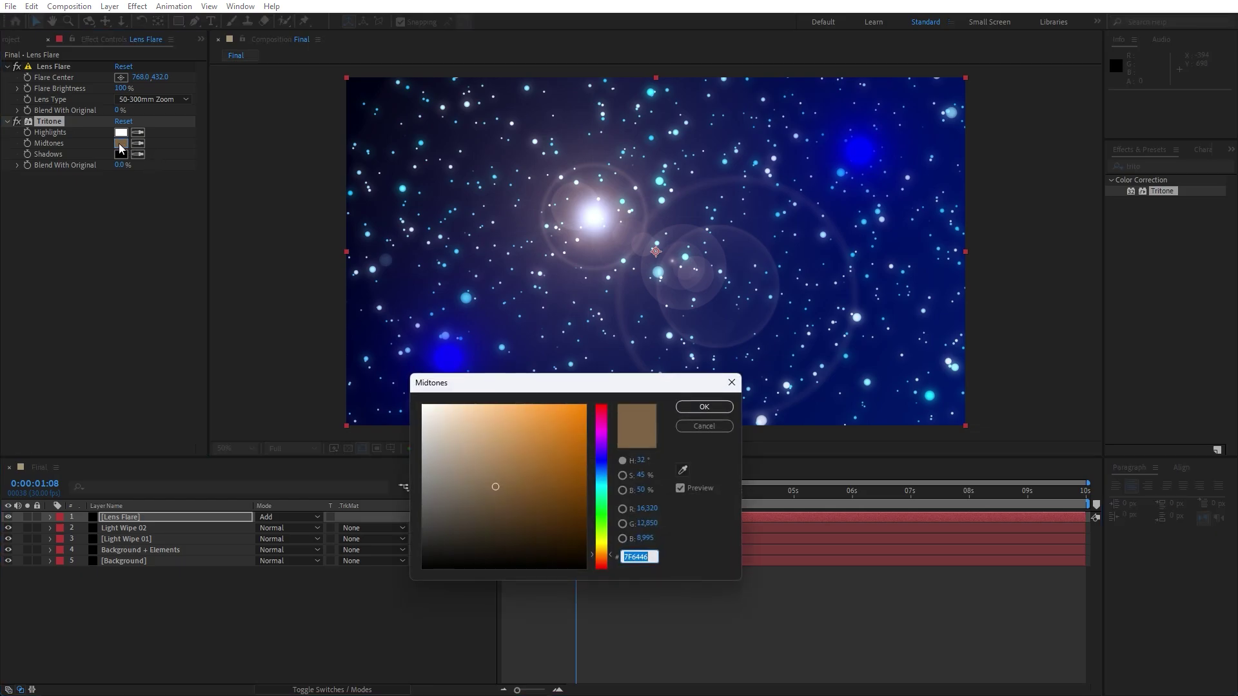
pyautogui.write('00')
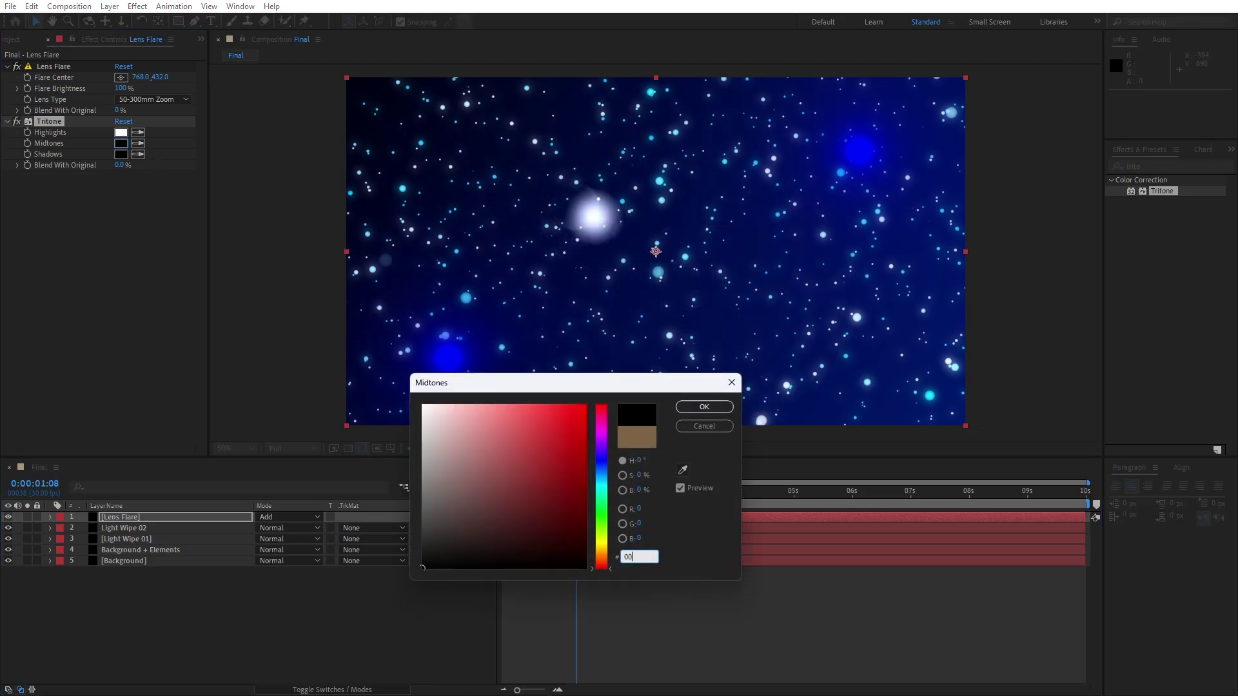
pyautogui.write('AADB')
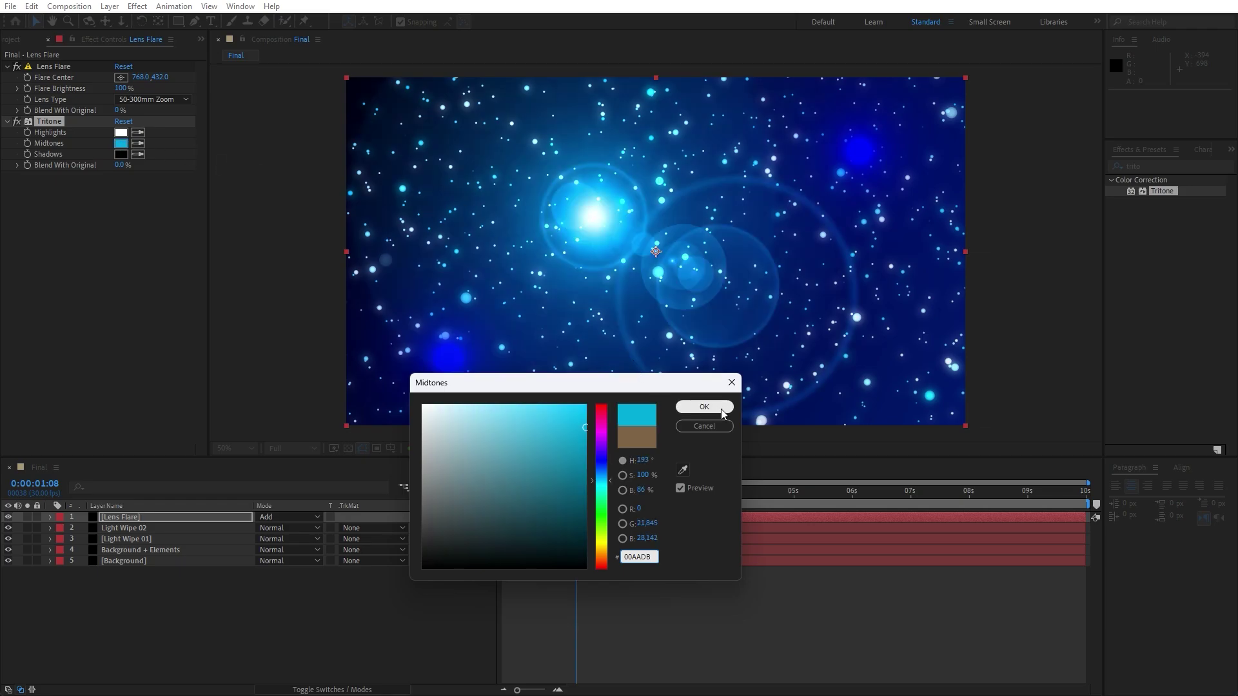
pyautogui.click(722, 413)
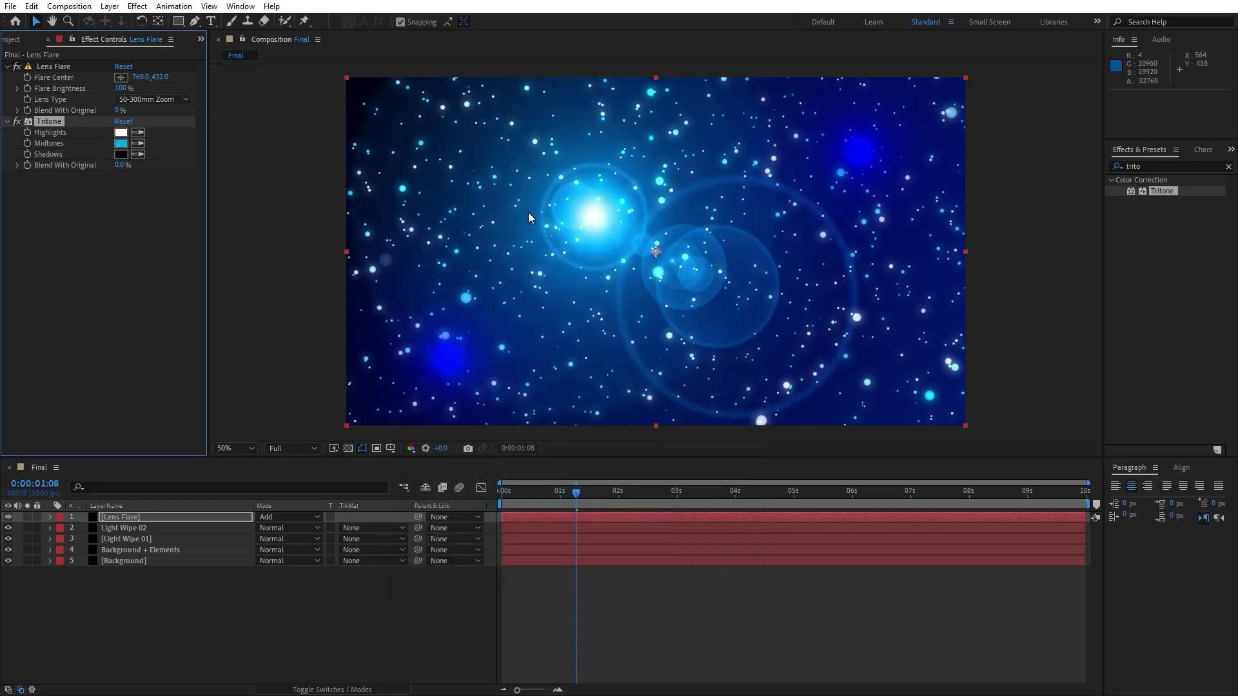
# Place the flare centre off the top-left corner at -84, -48.
pyautogui.click(50, 64)
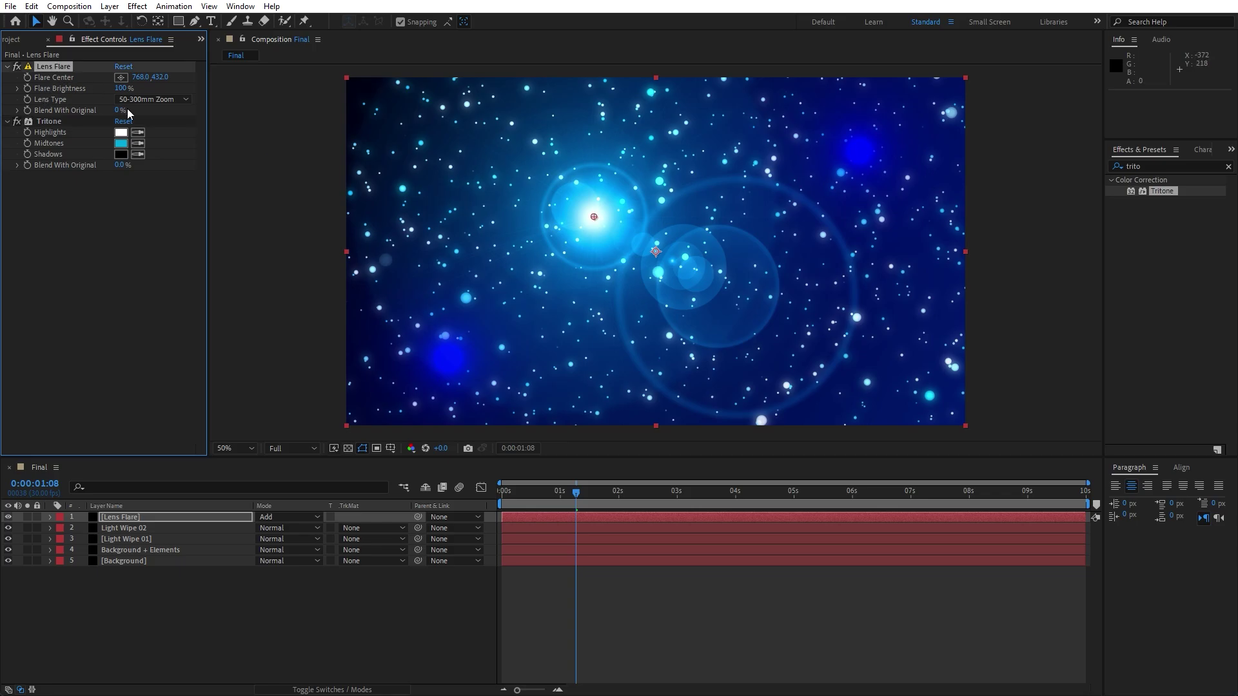
pyautogui.press(',')
pyautogui.press(',')
pyautogui.click(121, 77)
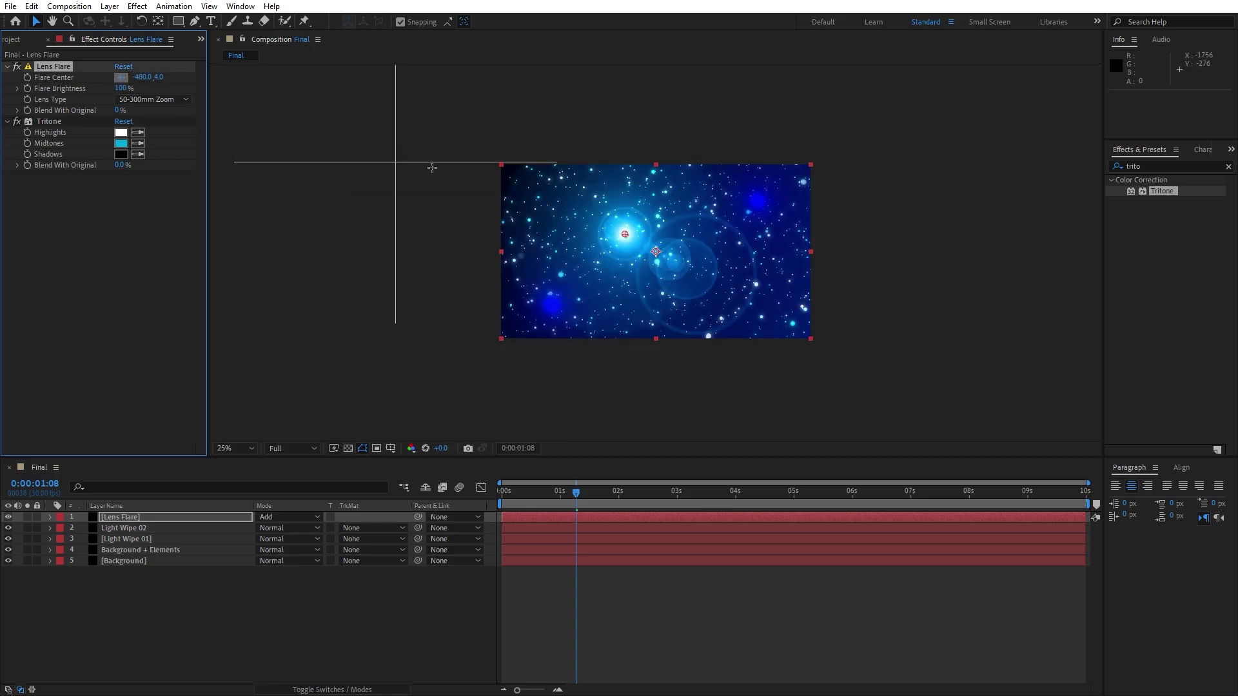
pyautogui.click(484, 155)
pyautogui.moveTo(483, 155); pyautogui.dragTo(488, 157)
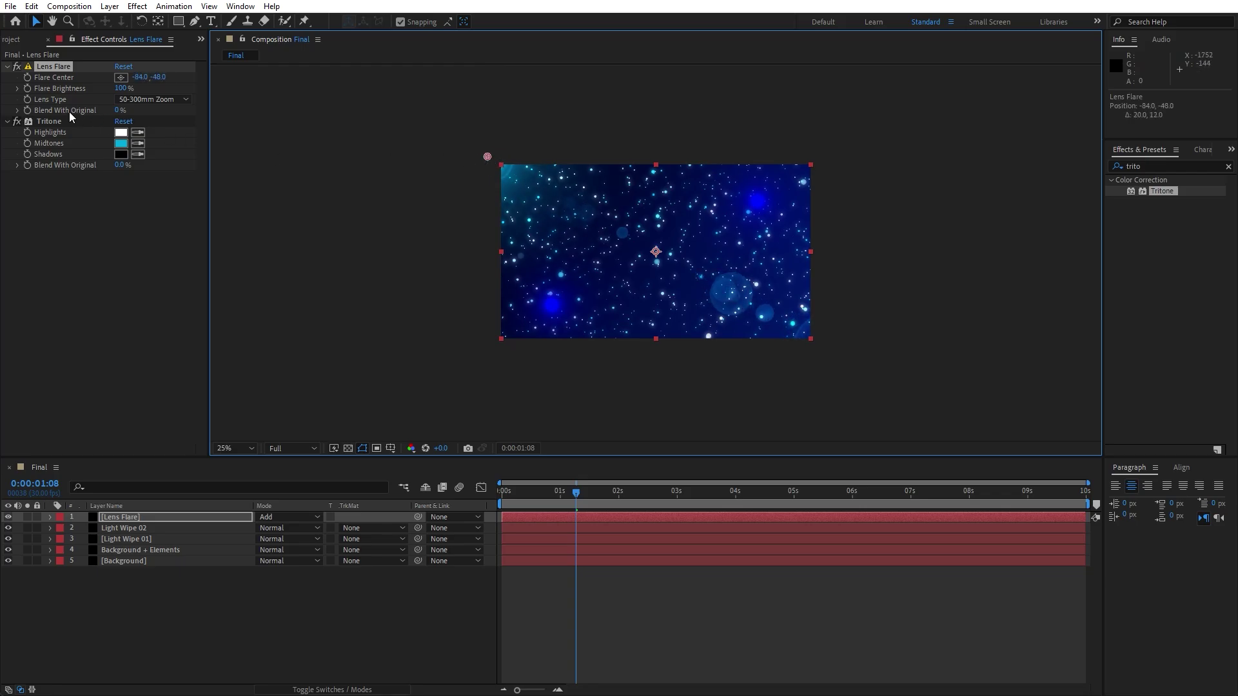
# Change the flare's Lens Type to 105mm Prime.
pyautogui.click(143, 99)
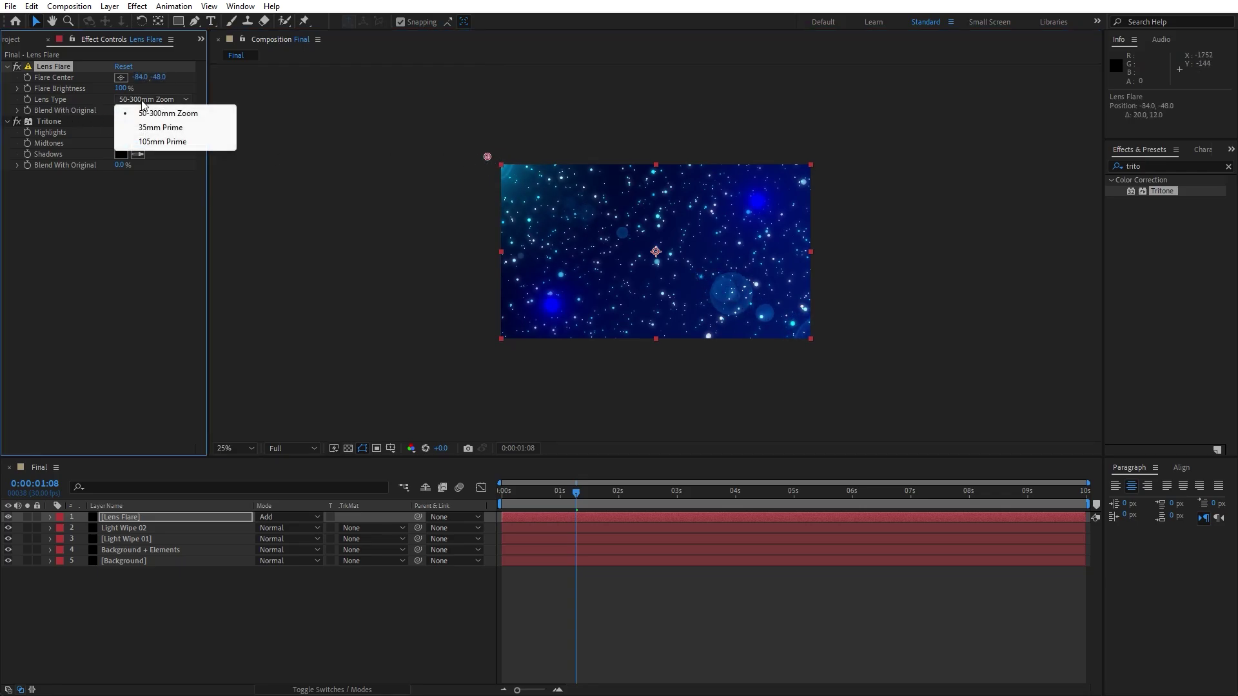
pyautogui.click(162, 142)
pyautogui.press('.')
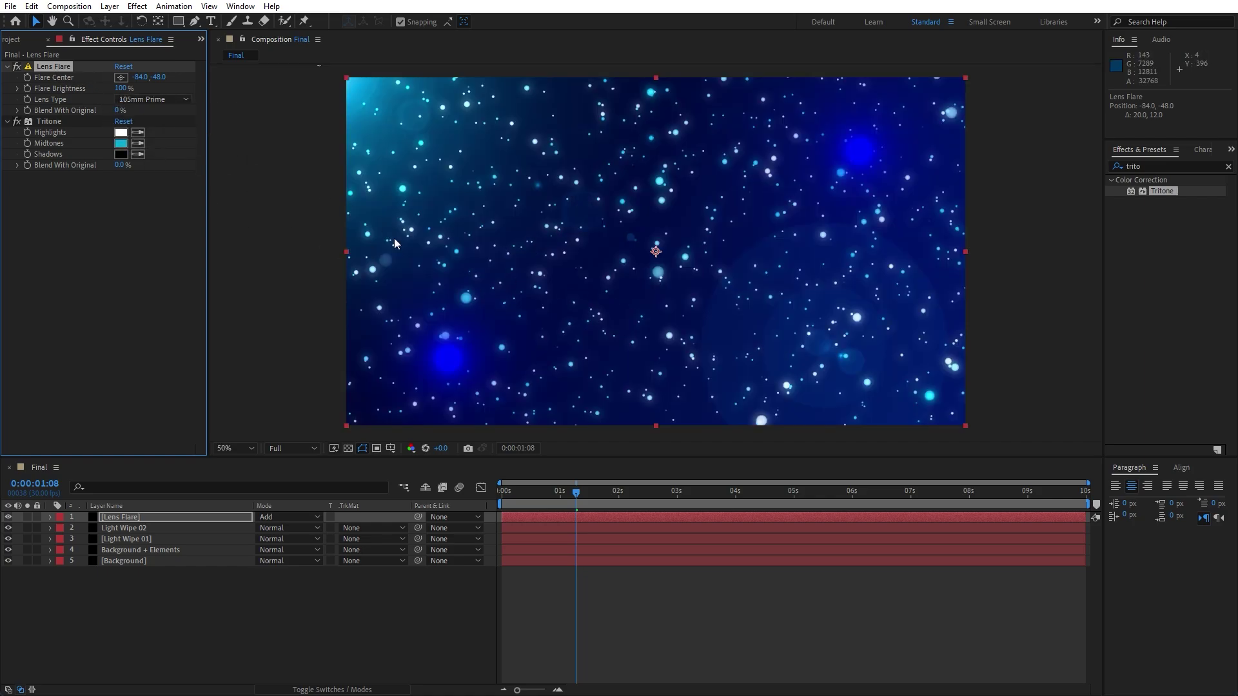
# Delete the accidental Lens Flare 2 duplicate and reselect the [Lens Flare] layer.
pyautogui.hotkey('ctrl', 'd')
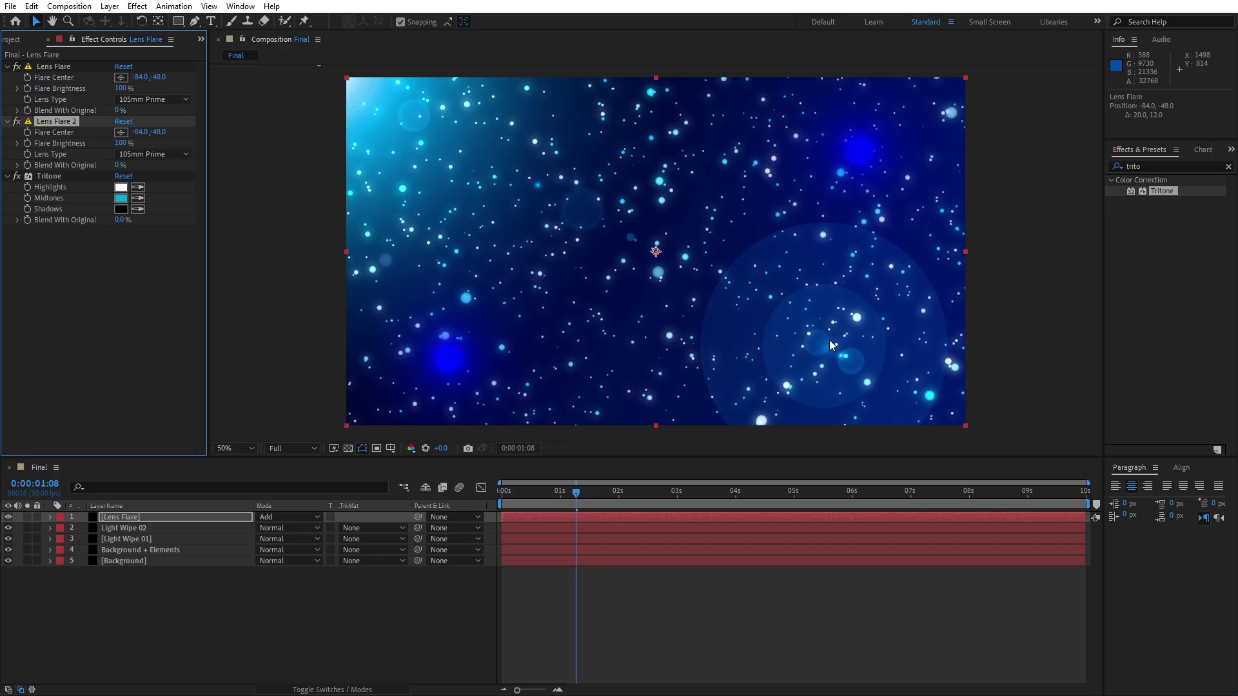
pyautogui.press('Delete')
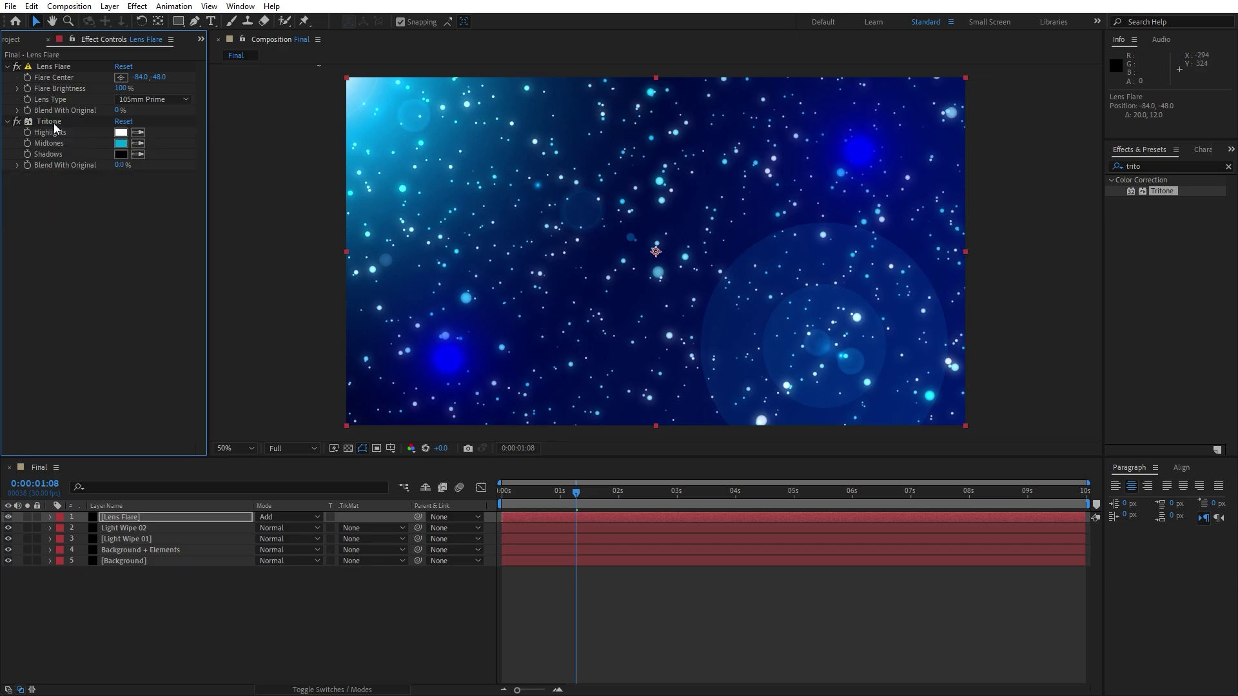
pyautogui.click(127, 605)
pyautogui.click(144, 517)
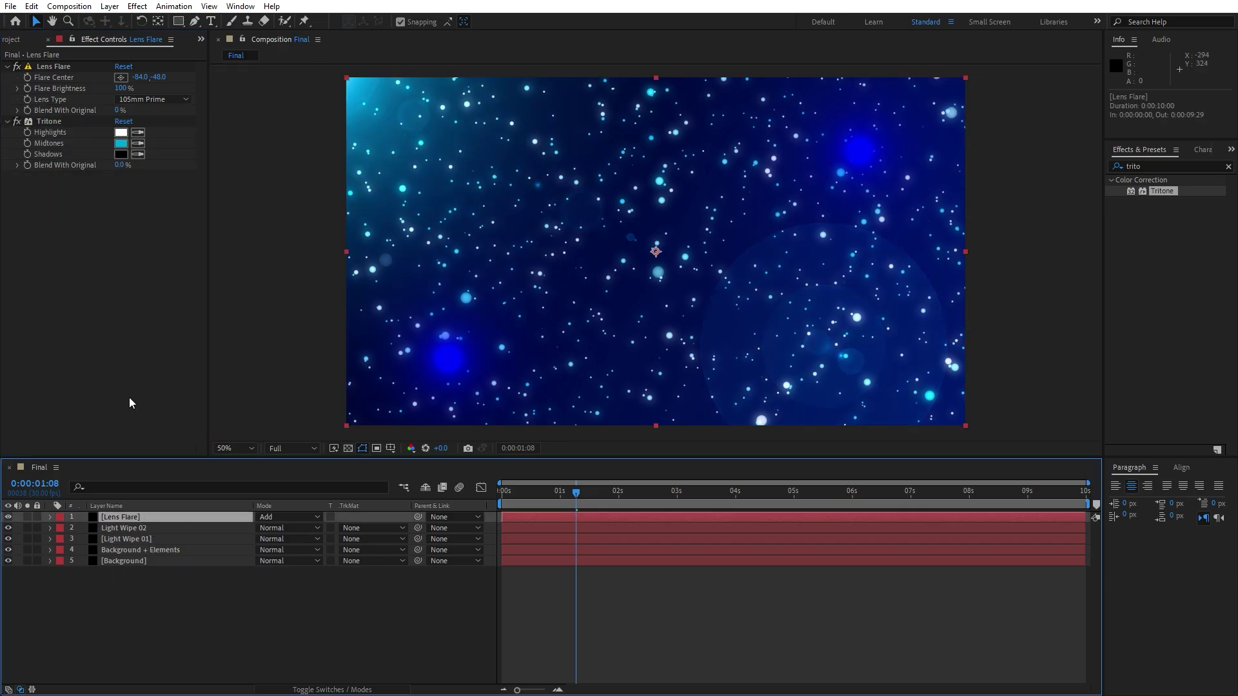
# Duplicate the flare layer and rename the copies Lens Flare 02 and Lens Flare 01.
pyautogui.hotkey('ctrl', 'd')
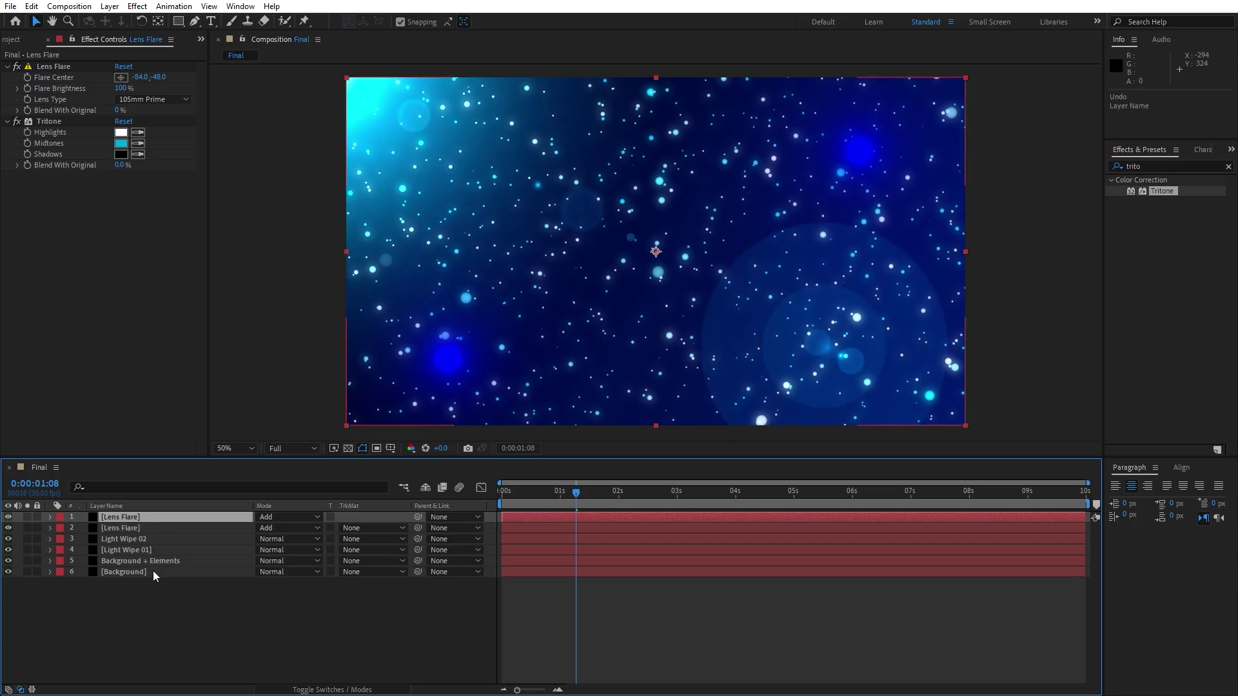
pyautogui.press('Return')
pyautogui.write('0')
pyautogui.click(133, 533)
pyautogui.press('Return')
pyautogui.press('Right')
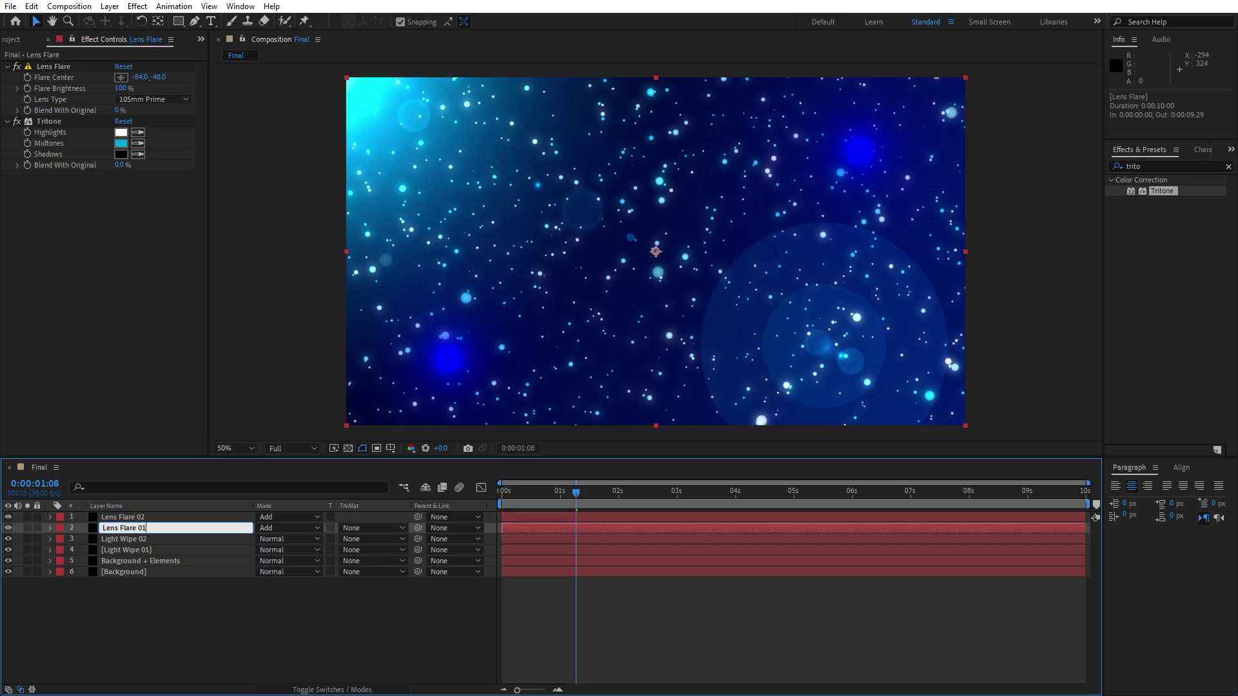
pyautogui.write('01')
pyautogui.click(137, 614)
# Move Lens Flare 02's centre to 2014, 120 with a 50-300mm Zoom lens.
pyautogui.click(139, 515)
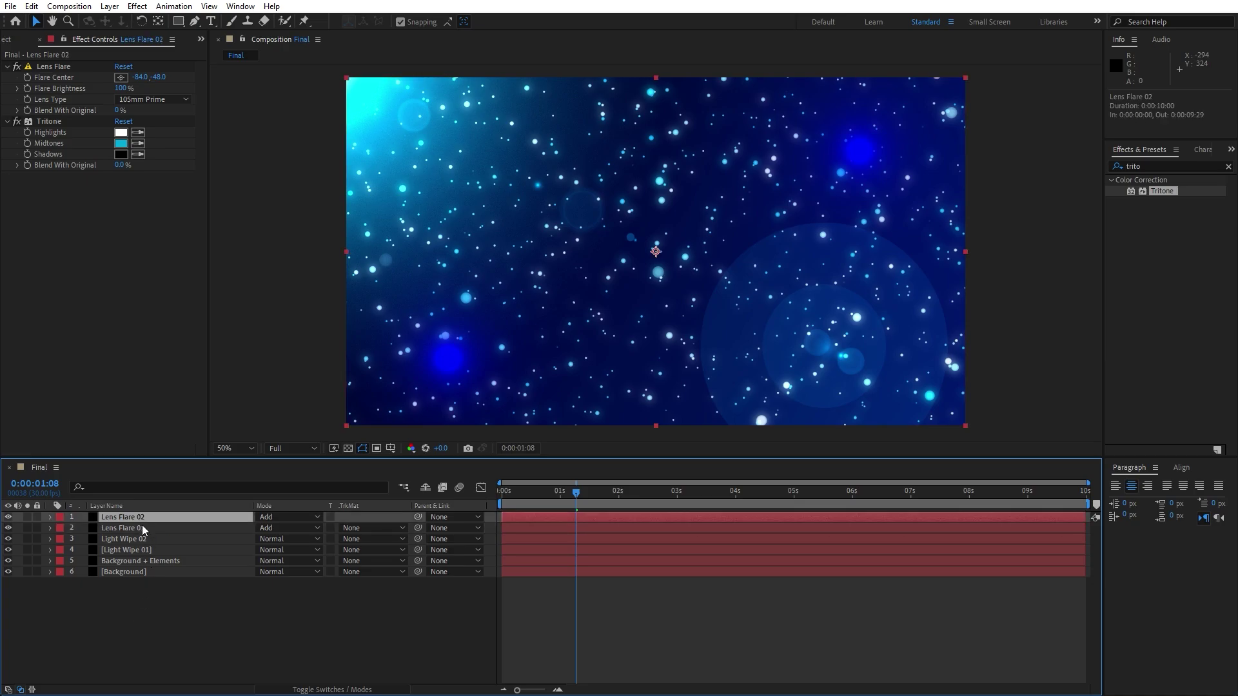
pyautogui.click(122, 78)
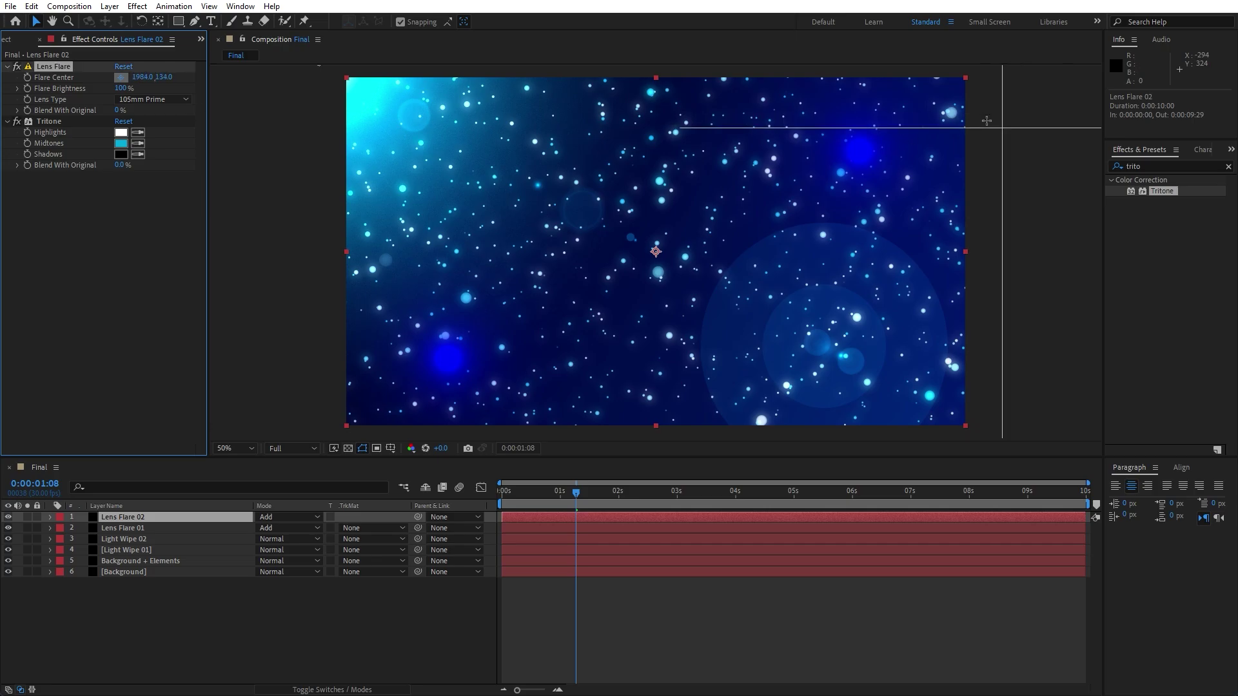
pyautogui.click(996, 117)
pyautogui.moveTo(994, 114); pyautogui.dragTo(993, 114)
pyautogui.click(153, 99)
pyautogui.click(154, 113)
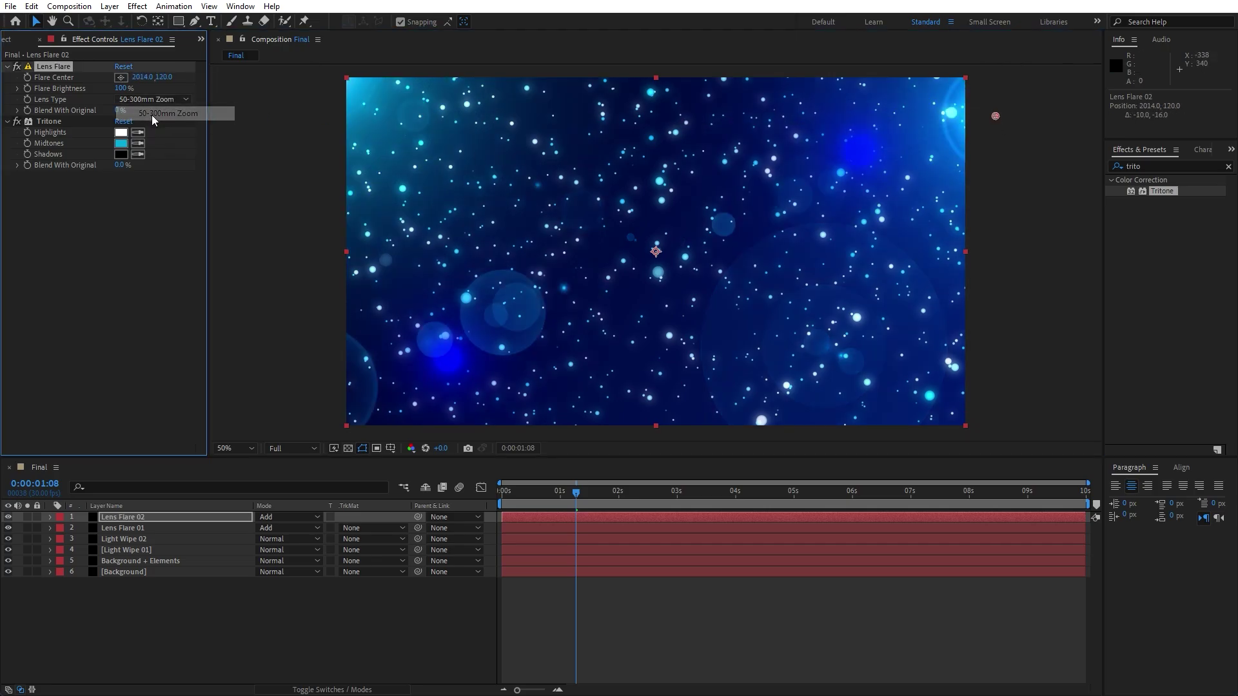
pyautogui.press(',')
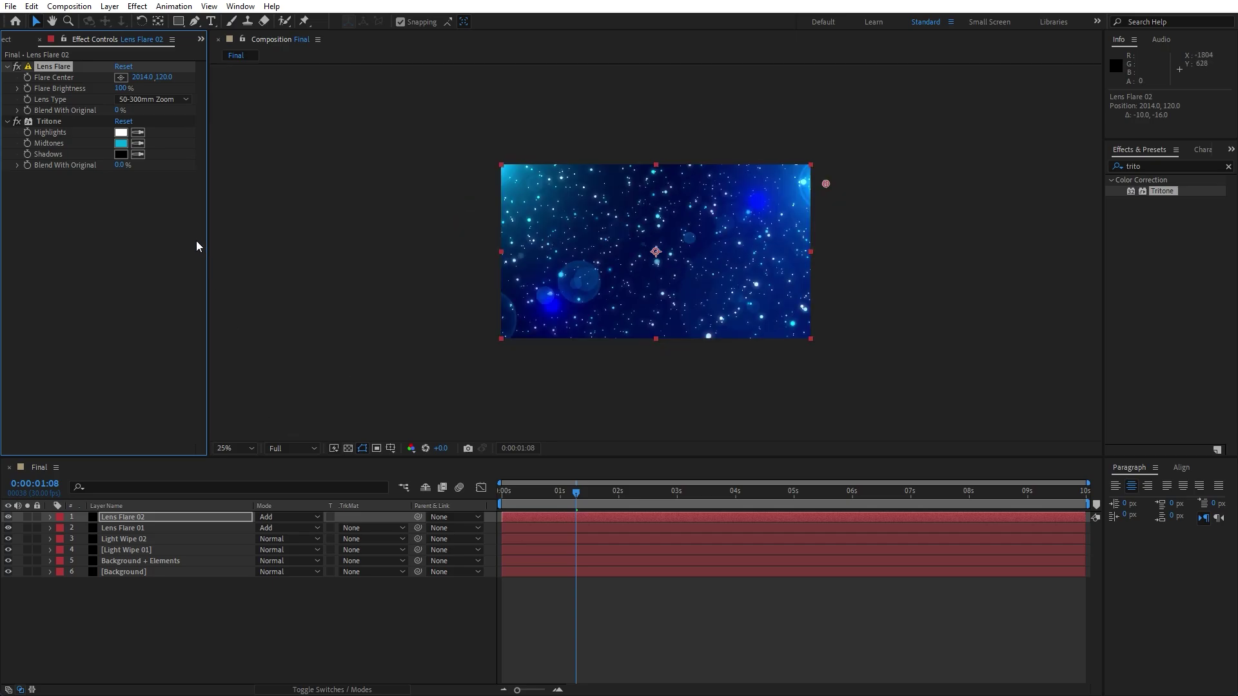
pyautogui.click(146, 521)
# Keyframe Lens Flare 02's centre from 2014, 120 at 0:00 to 2627, 120 at 0:00:09:29.
pyautogui.moveTo(577, 495); pyautogui.dragTo(459, 502)
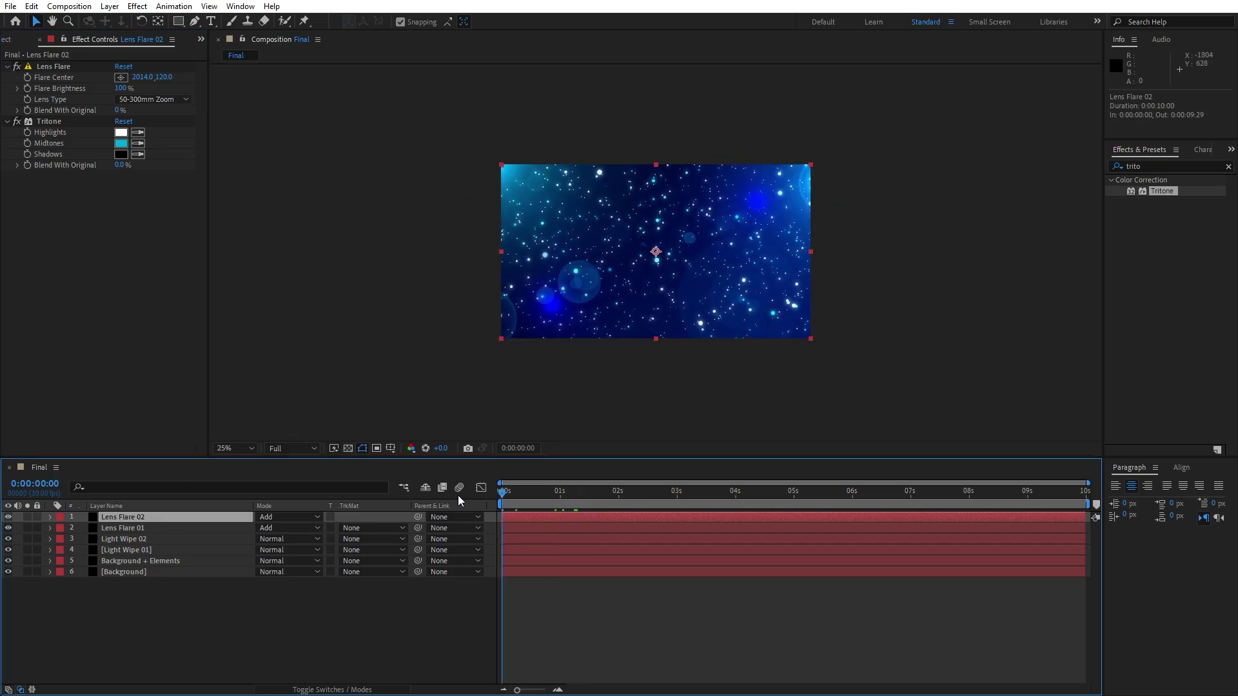
pyautogui.click(30, 78)
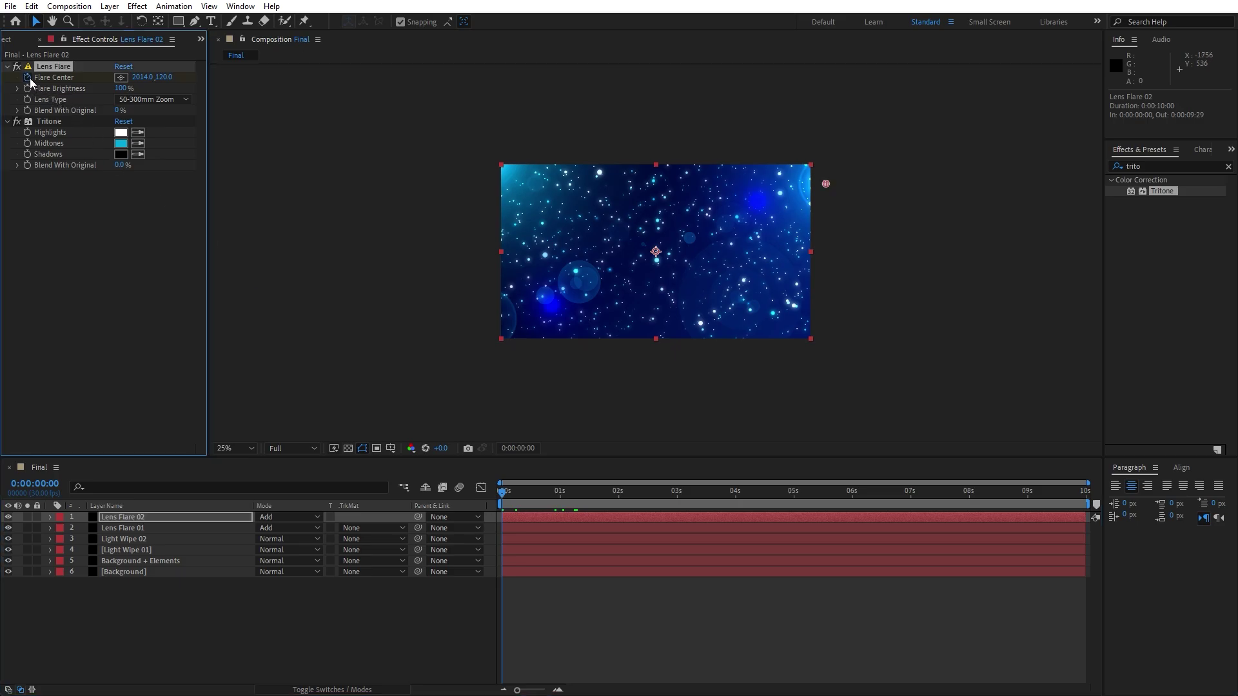
pyautogui.moveTo(527, 511); pyautogui.dragTo(1105, 503)
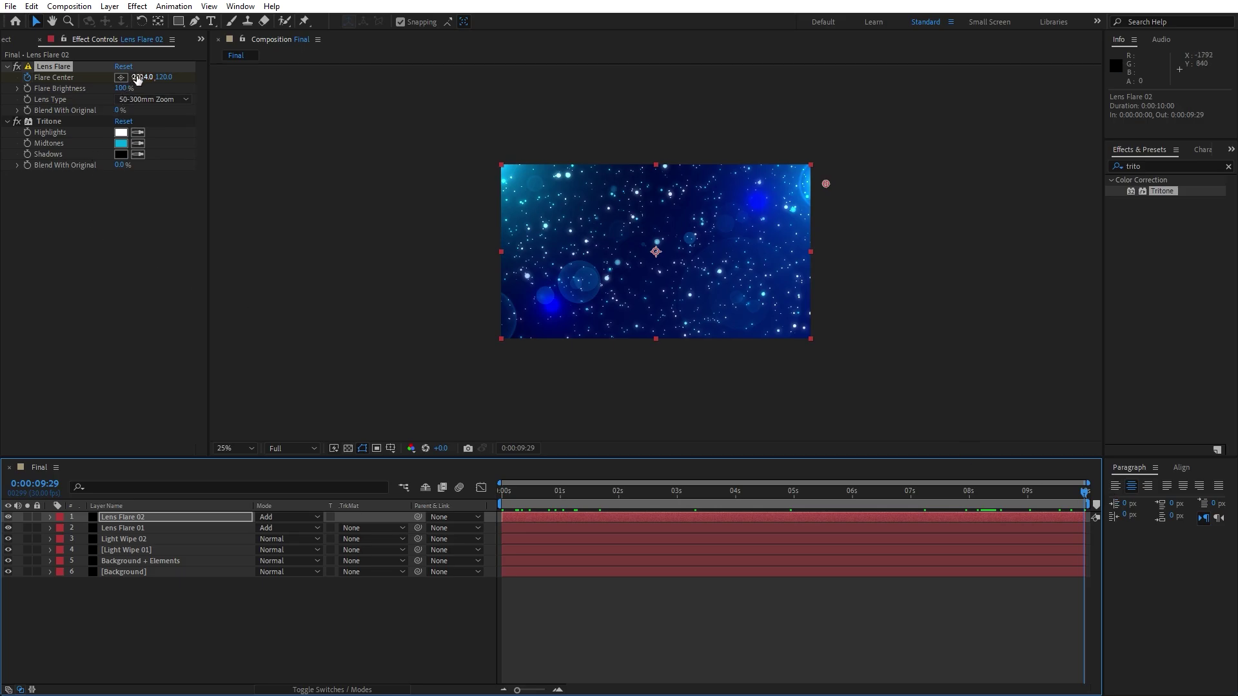
pyautogui.moveTo(137, 79); pyautogui.dragTo(612, 157)
pyautogui.click(443, 648)
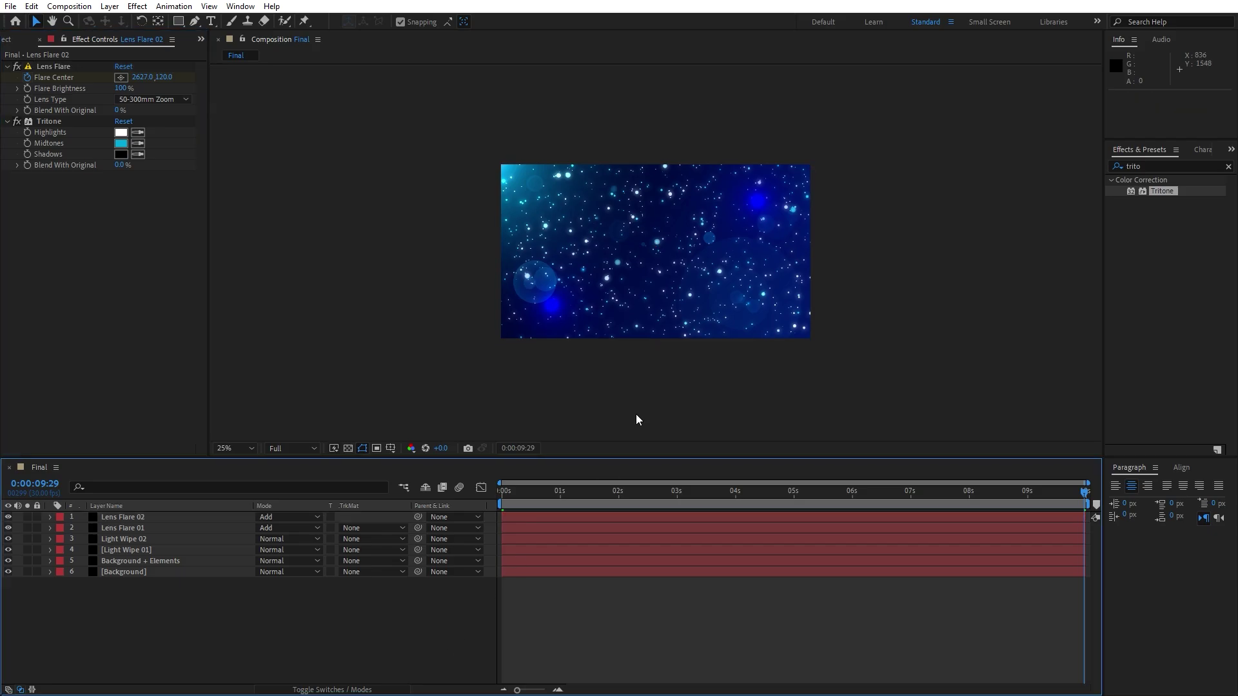
pyautogui.press('space')
pyautogui.press('.')
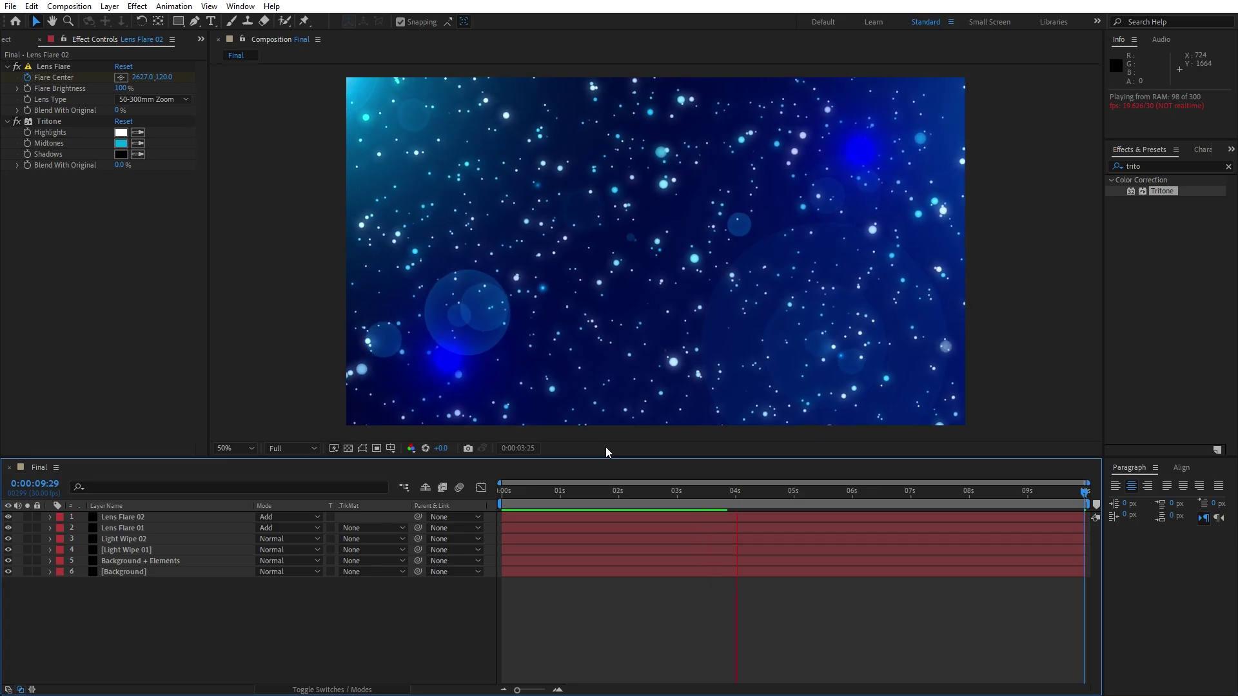
pyautogui.click(597, 494)
pyautogui.press('space')
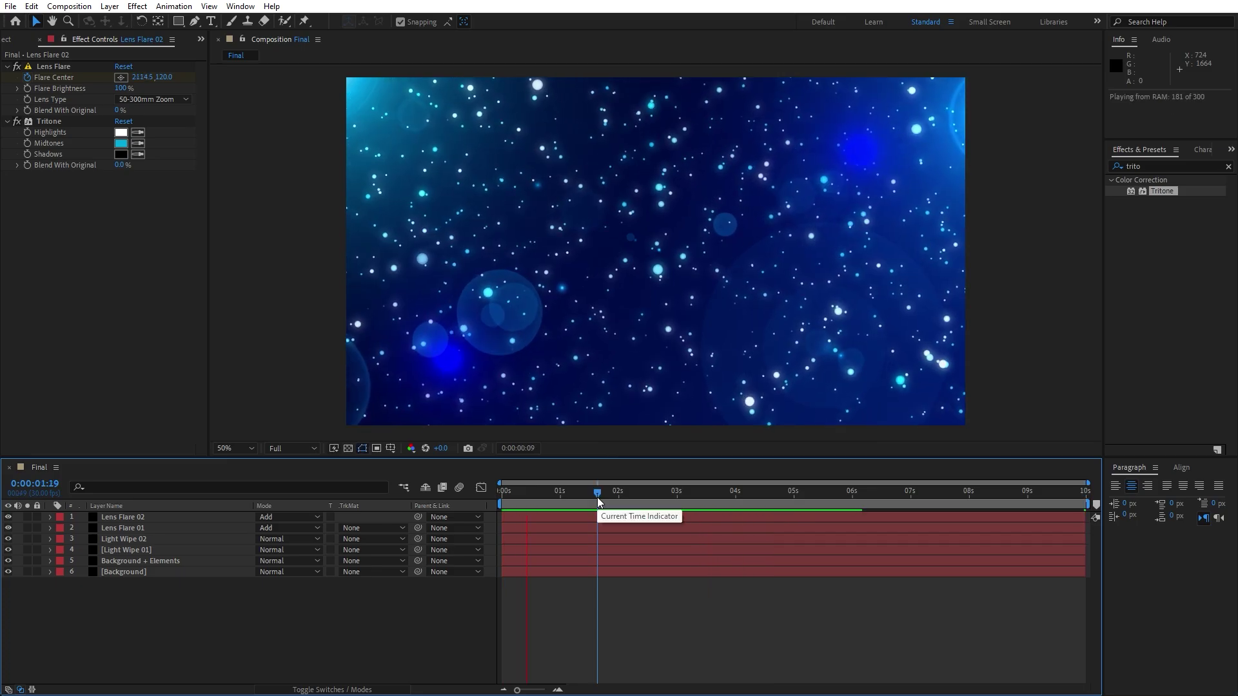